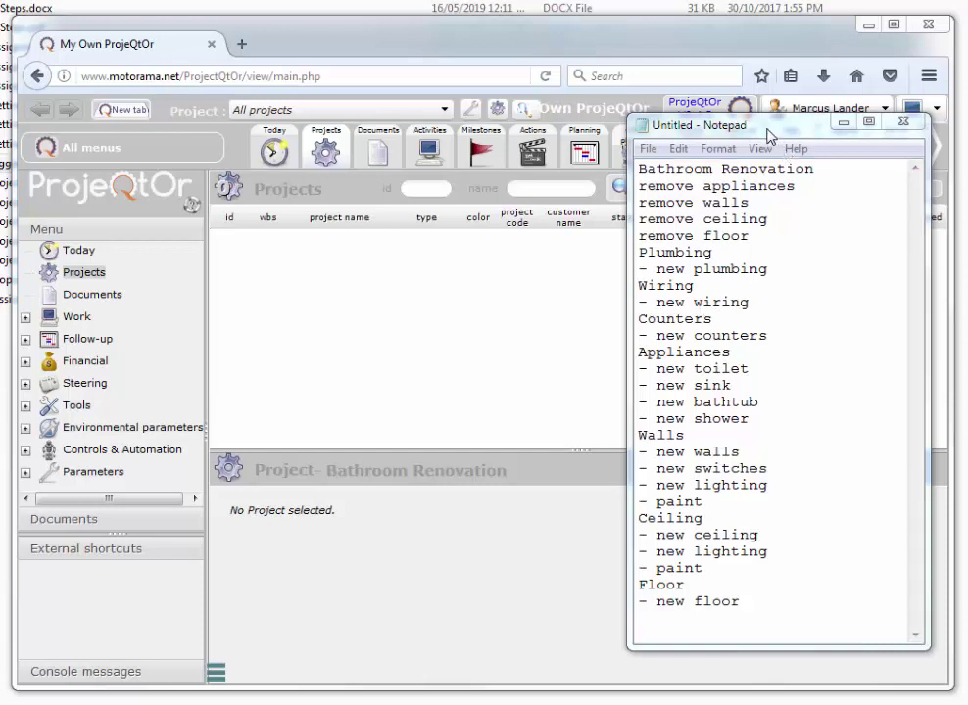
Move the Notepad renovation task notes off to the right to reveal the empty Projects page
left_click_drag(714, 135, 967, 137)
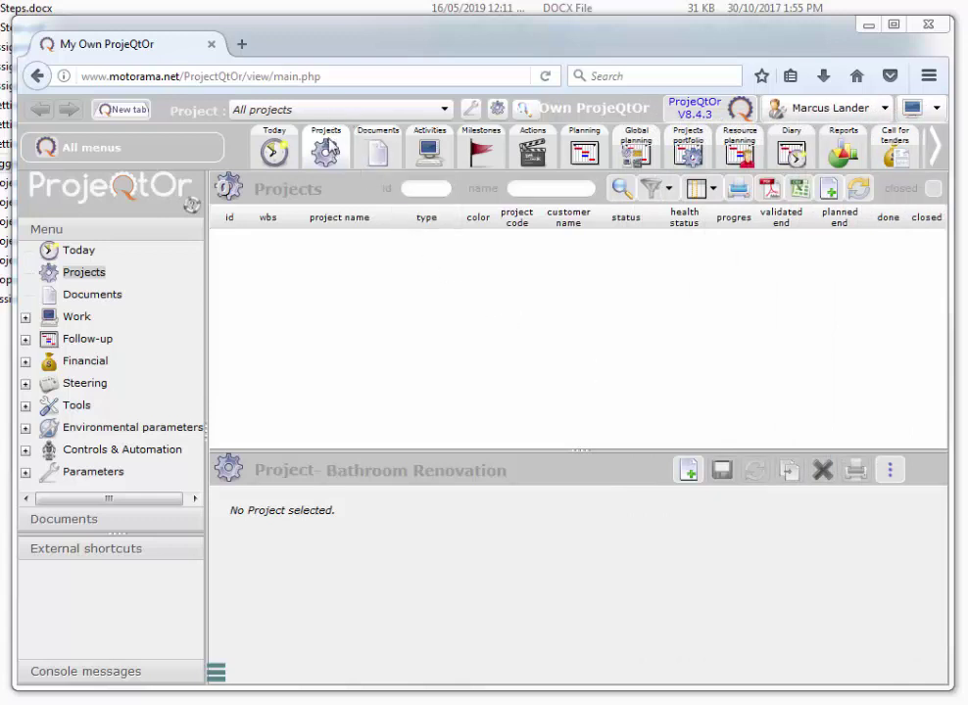
Start a new project named 'Bathroom Renovation' with project type Time & Materials
left_click(86, 280)
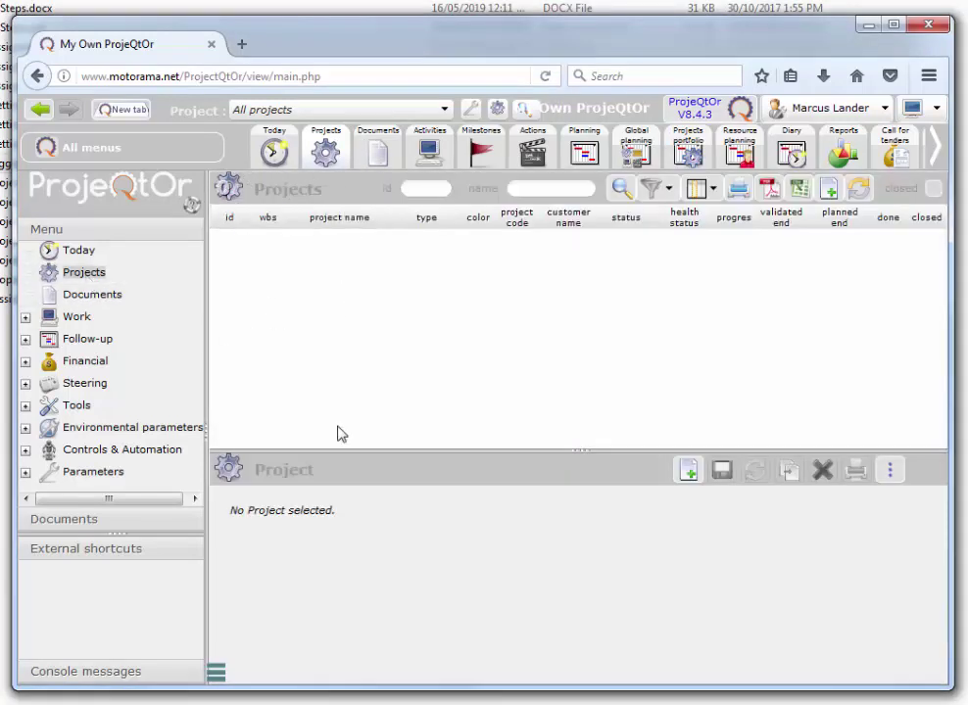
left_click(688, 474)
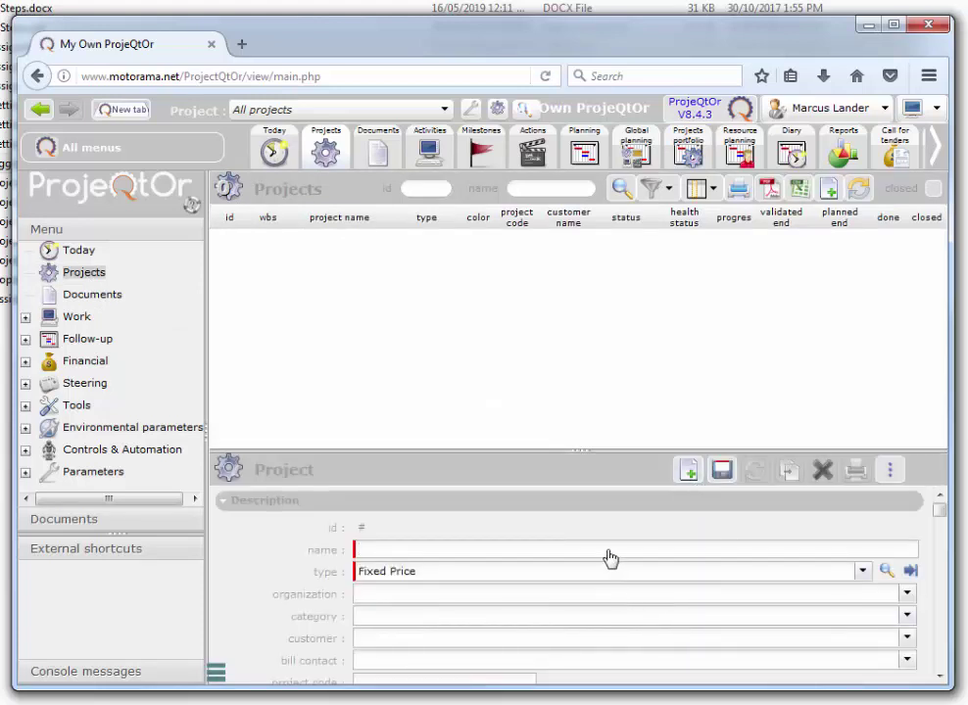
type("Ba")
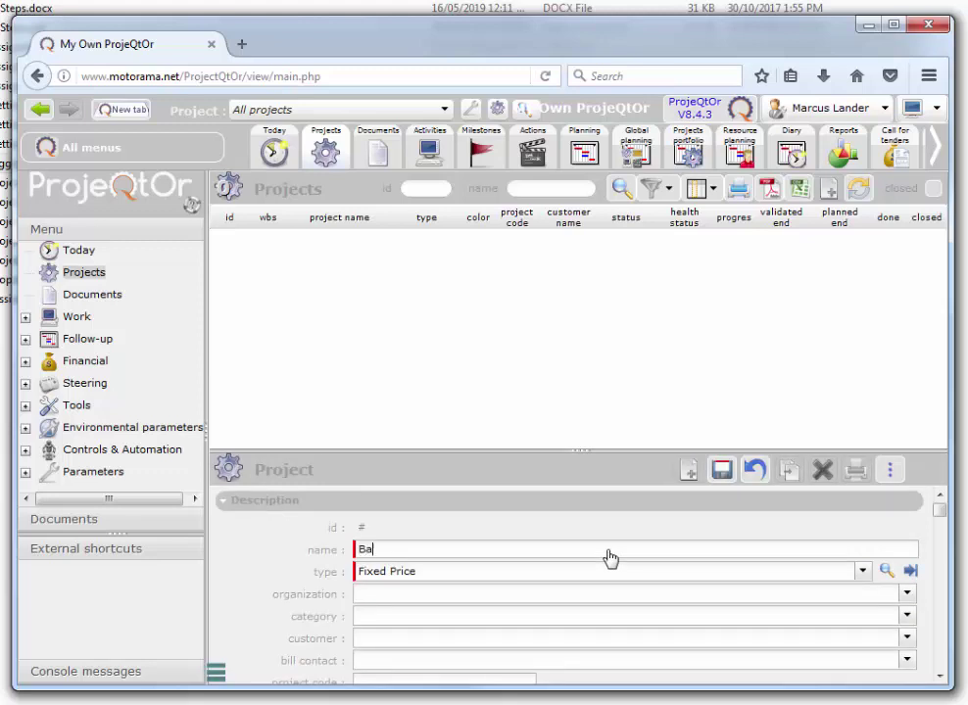
type("throom Renovation")
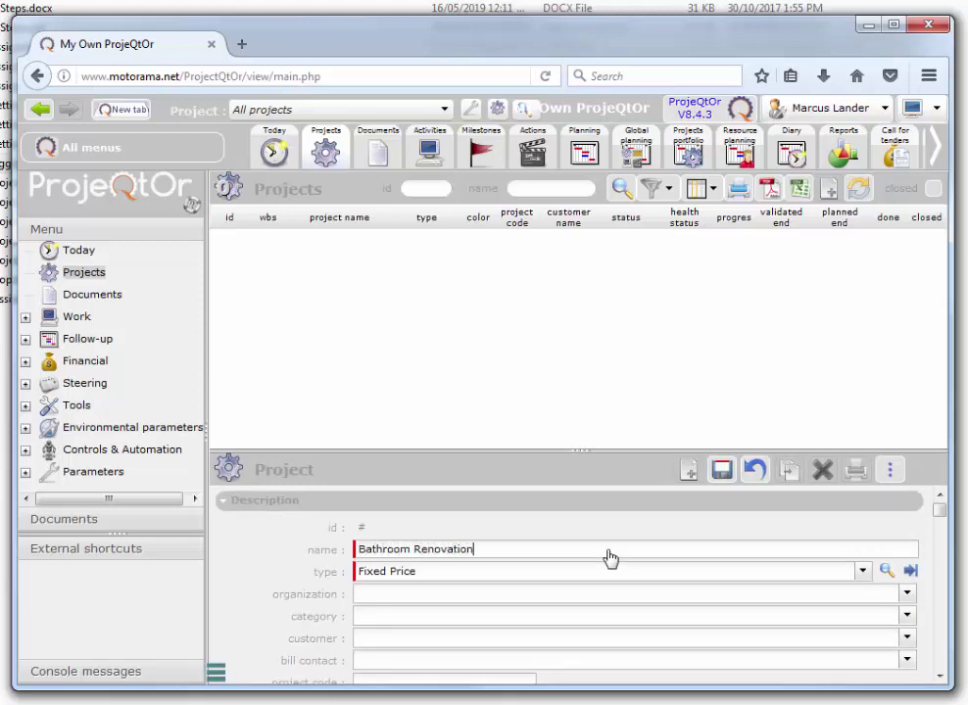
left_click(423, 576)
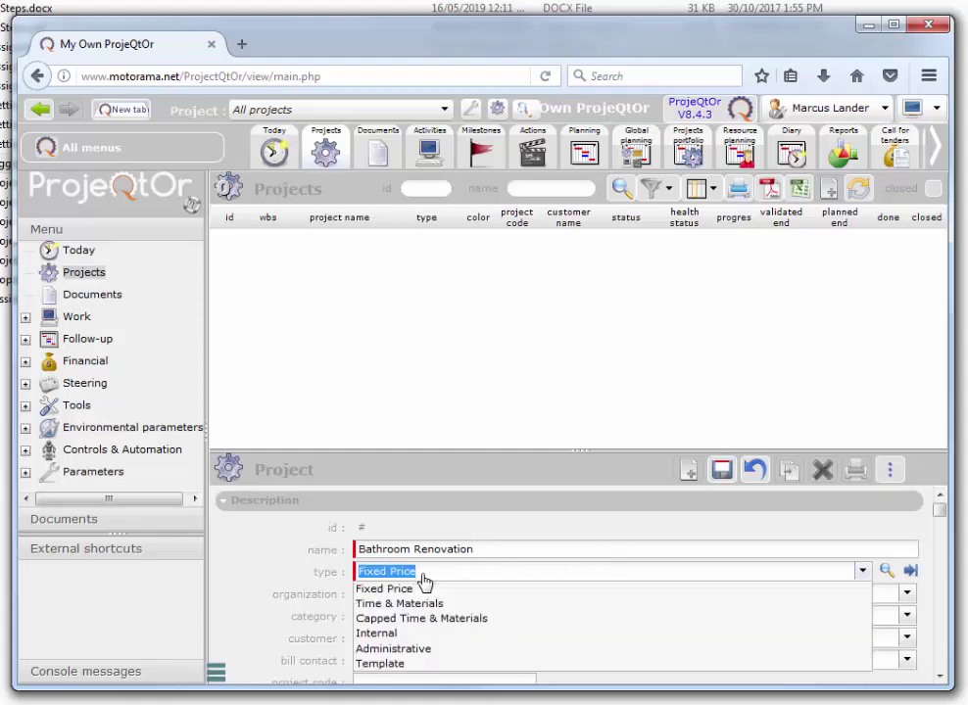
left_click(427, 603)
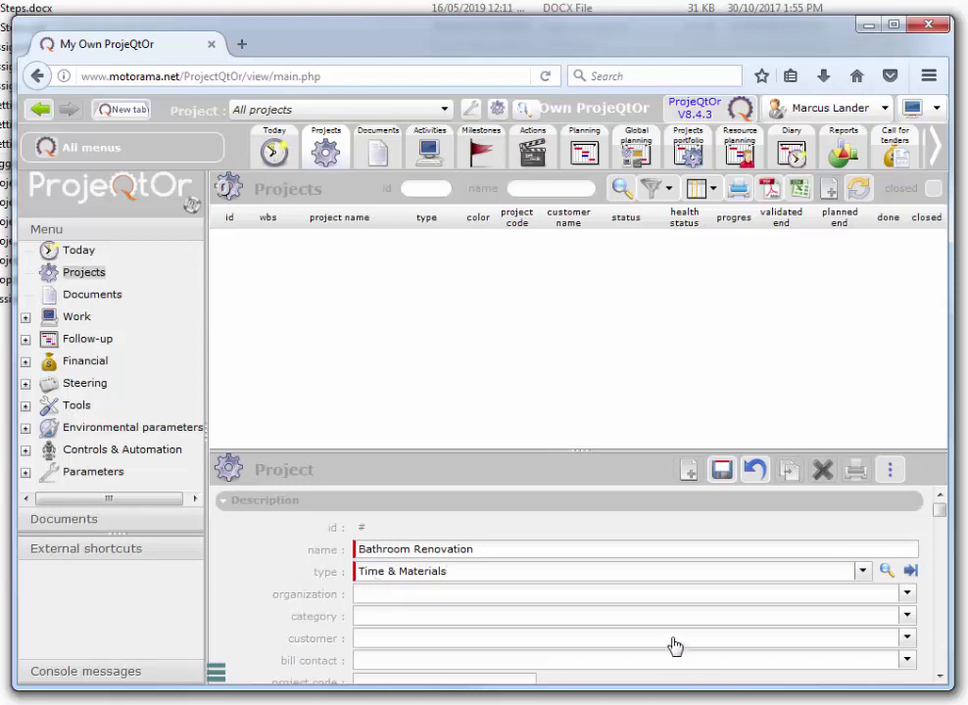
Scroll down the project form and set the project colour to pink
left_click(939, 676)
left_click(939, 676)
left_click(939, 676)
left_click(939, 676)
left_click(938, 676)
left_click(938, 676)
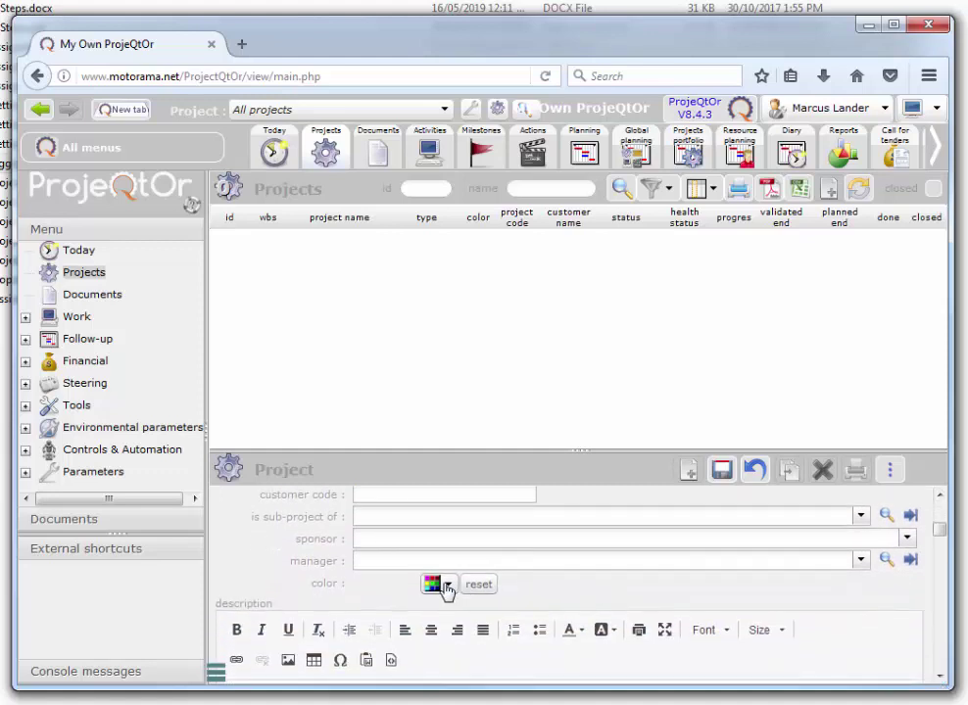
left_click(448, 589)
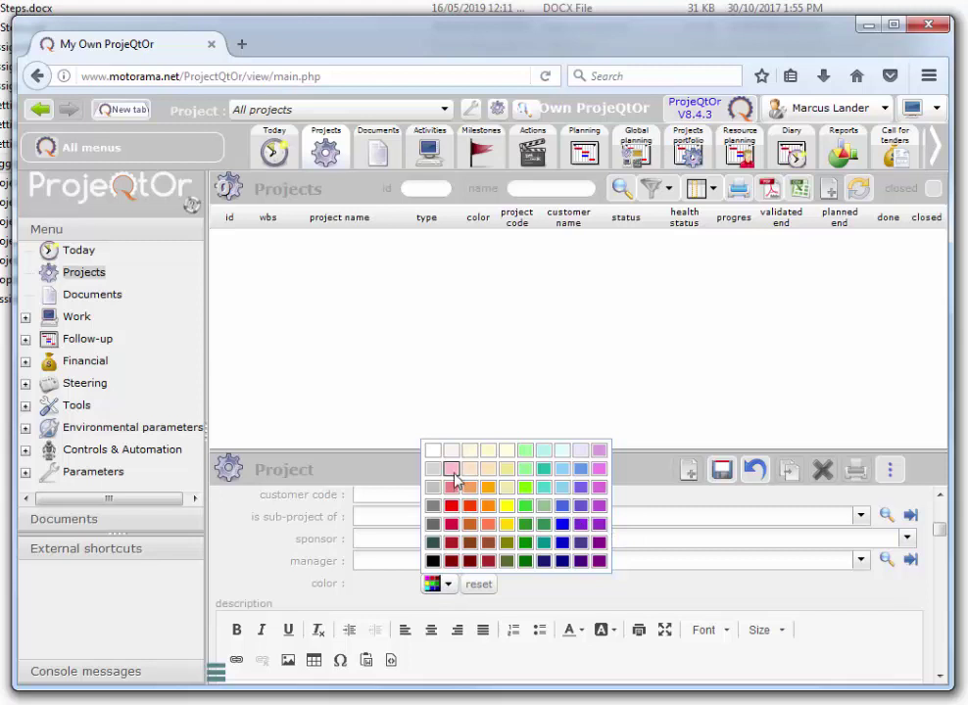
left_click(452, 469)
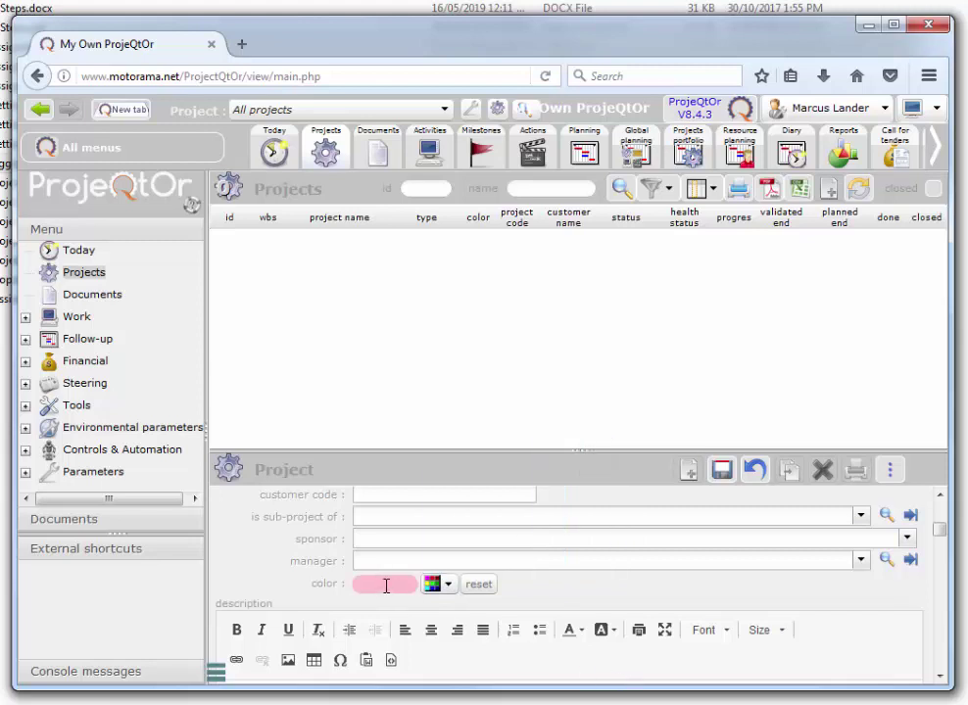
Scroll further down the form to the description, date and work fields
left_click(939, 676)
scroll(938, 676, "down", 5)
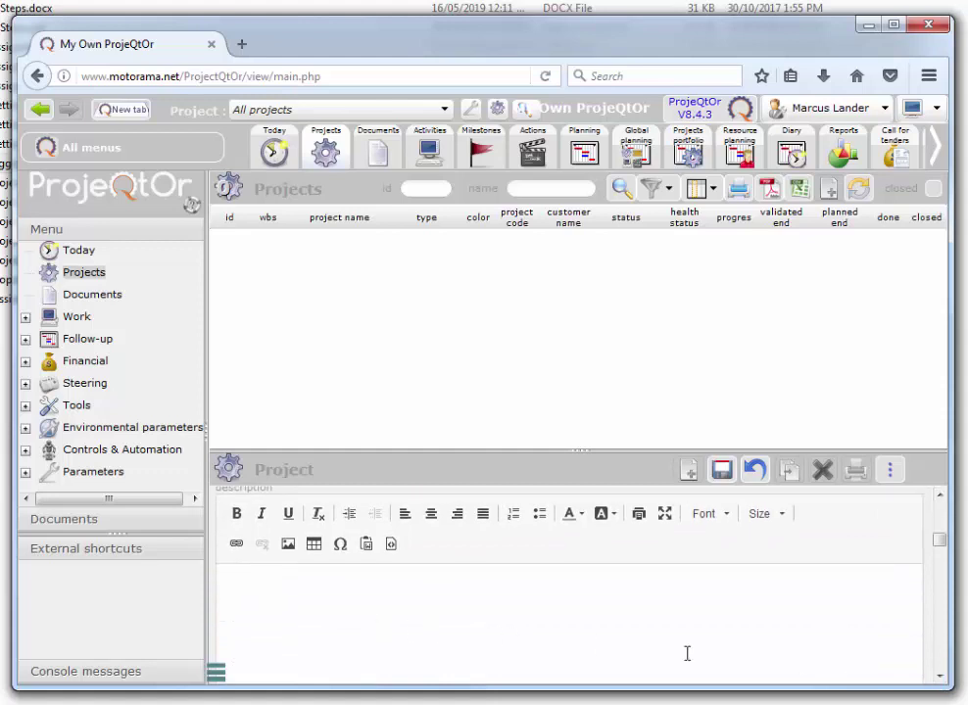
left_click(938, 496)
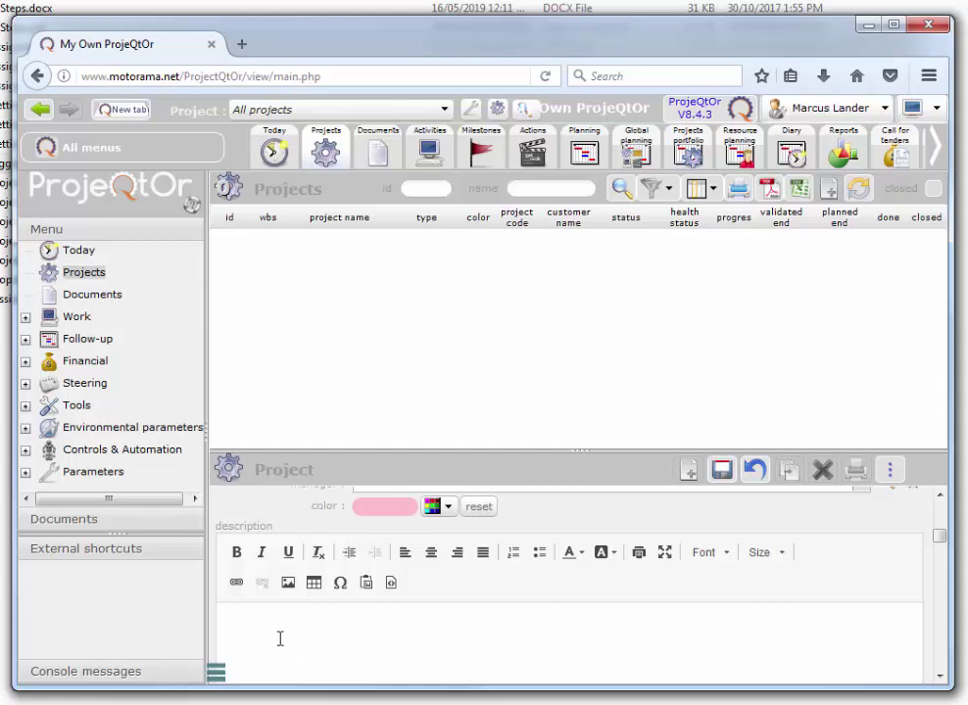
left_click(938, 679)
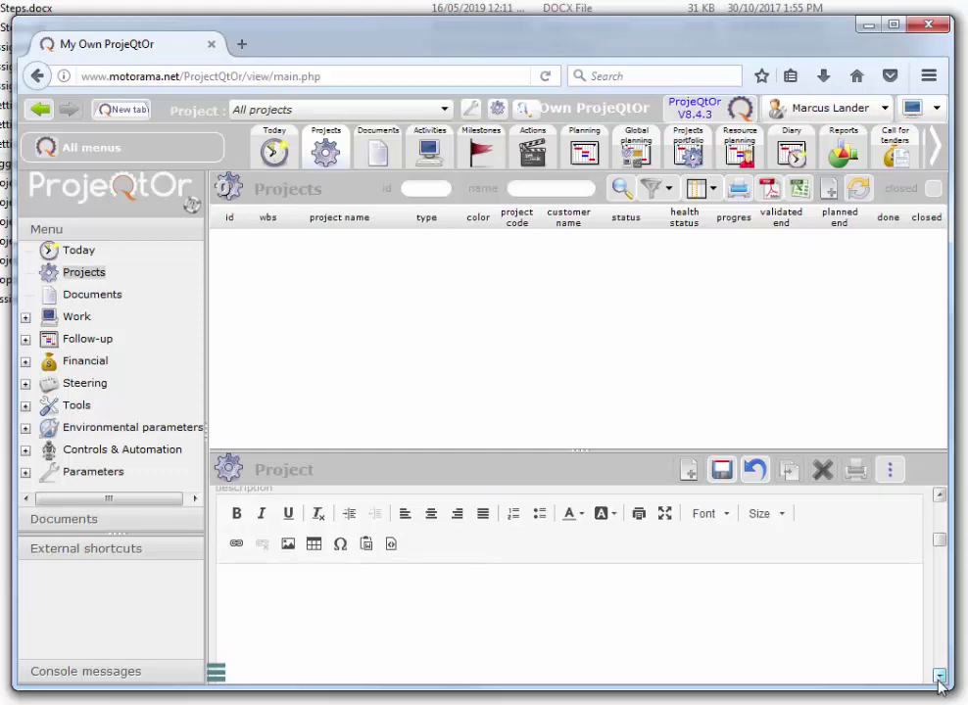
left_click(938, 679)
left_click(938, 679)
left_click(938, 679)
left_click(938, 679)
Set the project's validated start date to 07/06/2020 from the calendar
left_click(939, 678)
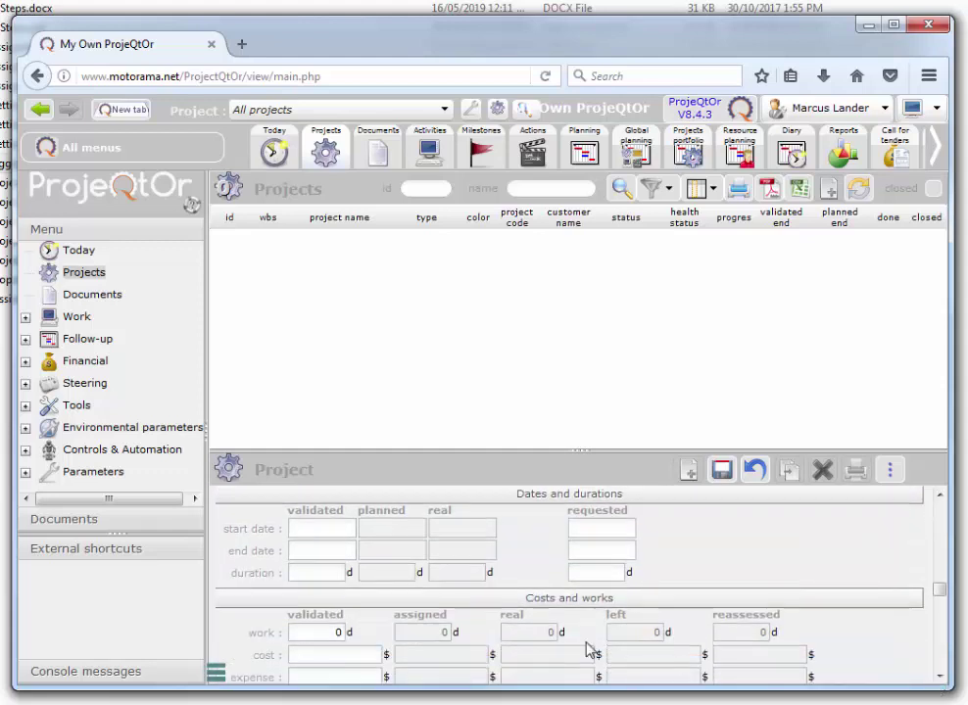
left_click(335, 537)
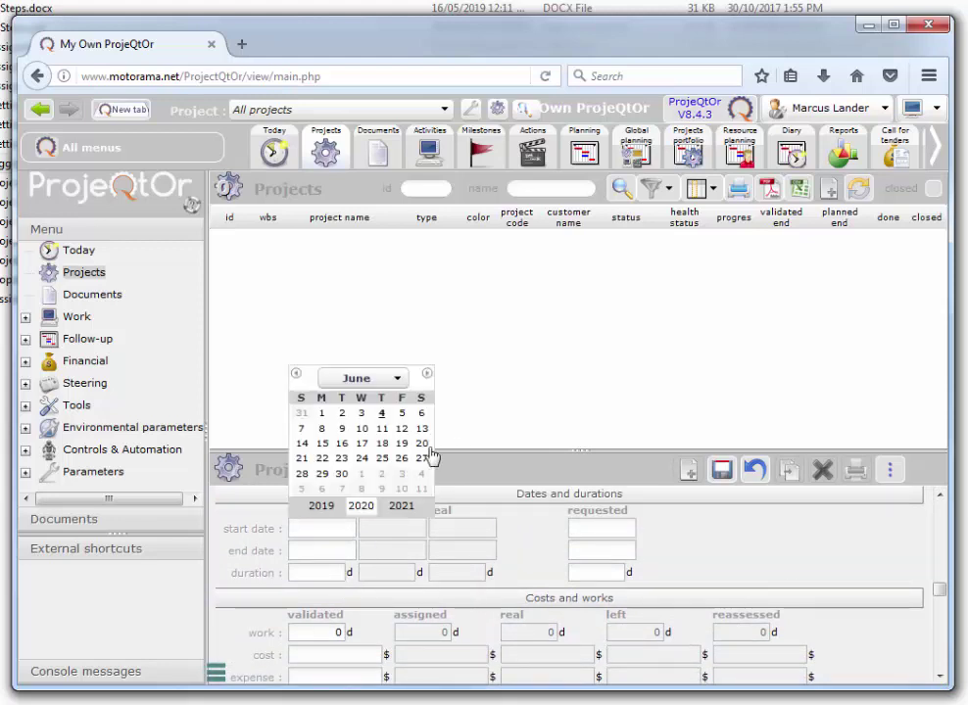
left_click(396, 380)
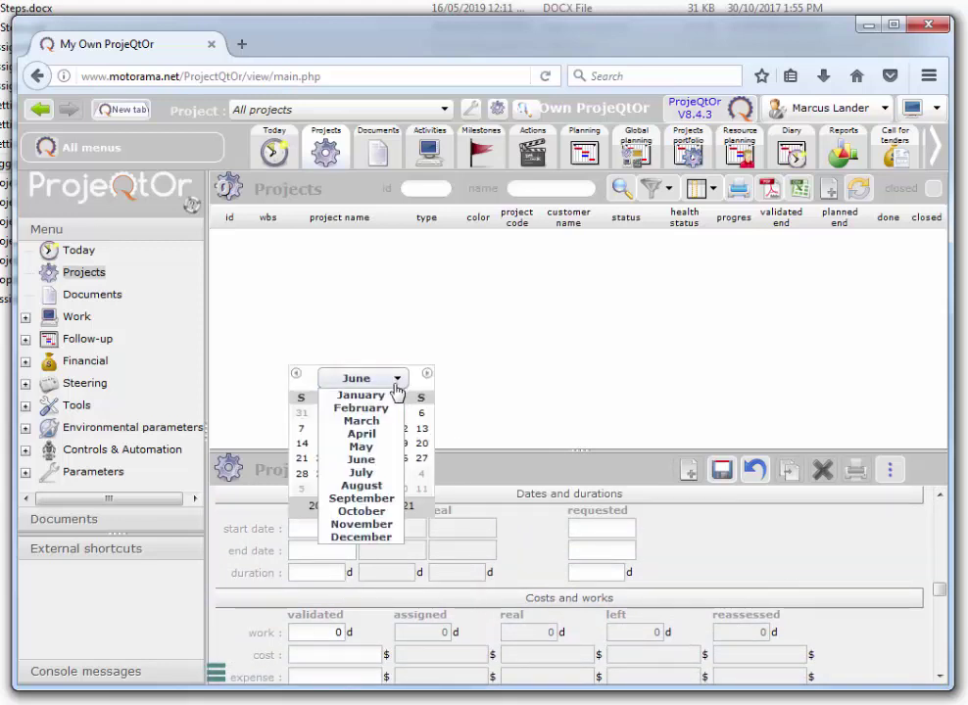
left_click(368, 474)
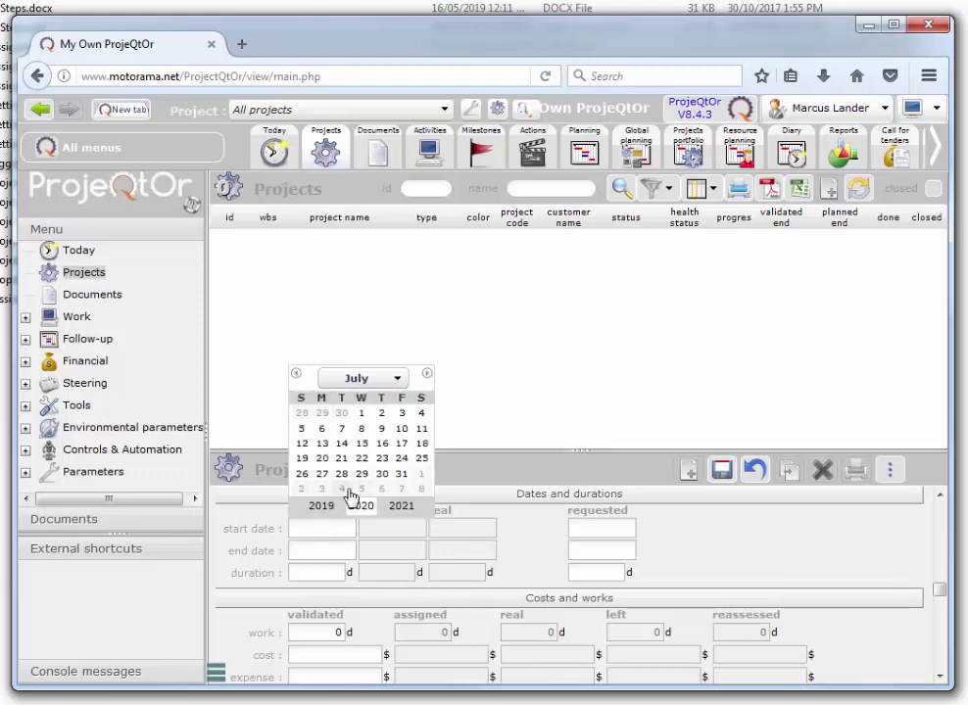
left_click(323, 434)
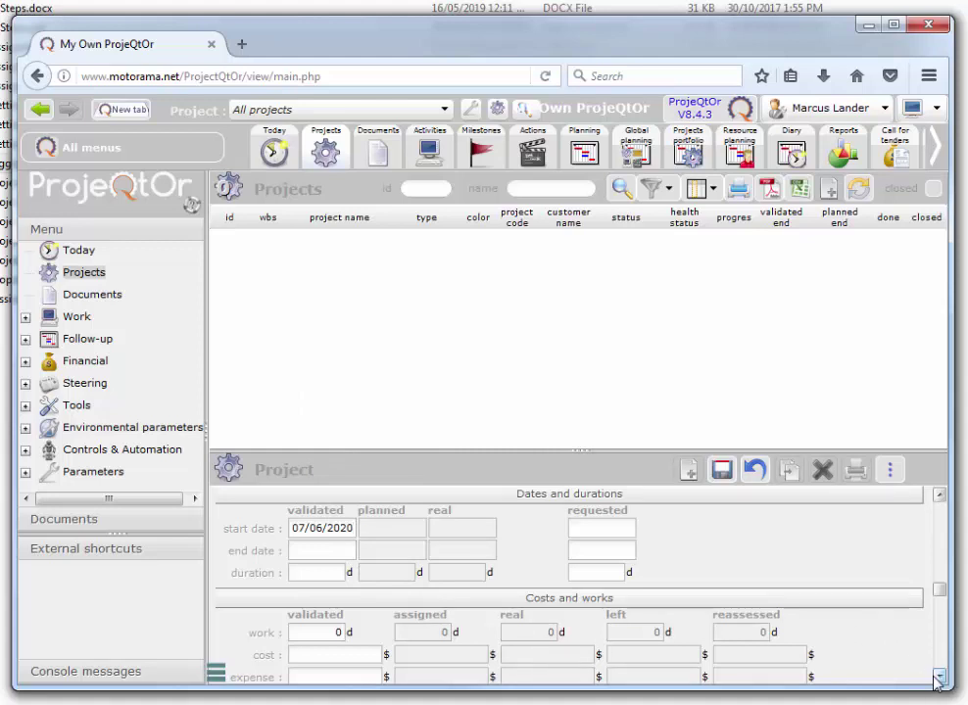
left_click_drag(938, 678, 945, 519)
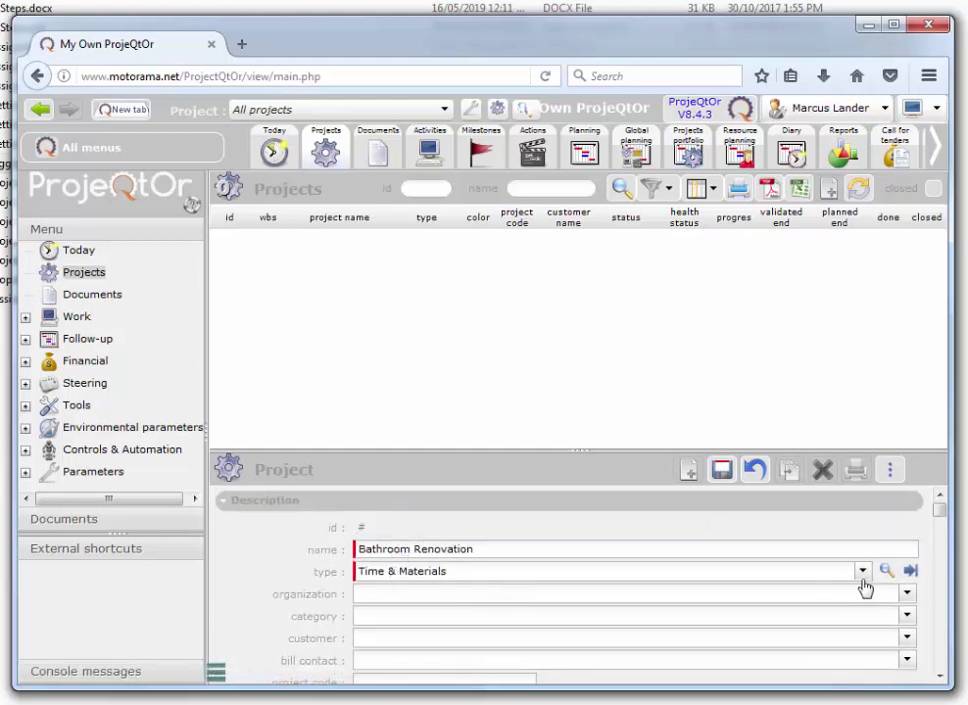
left_click_drag(940, 508, 940, 584)
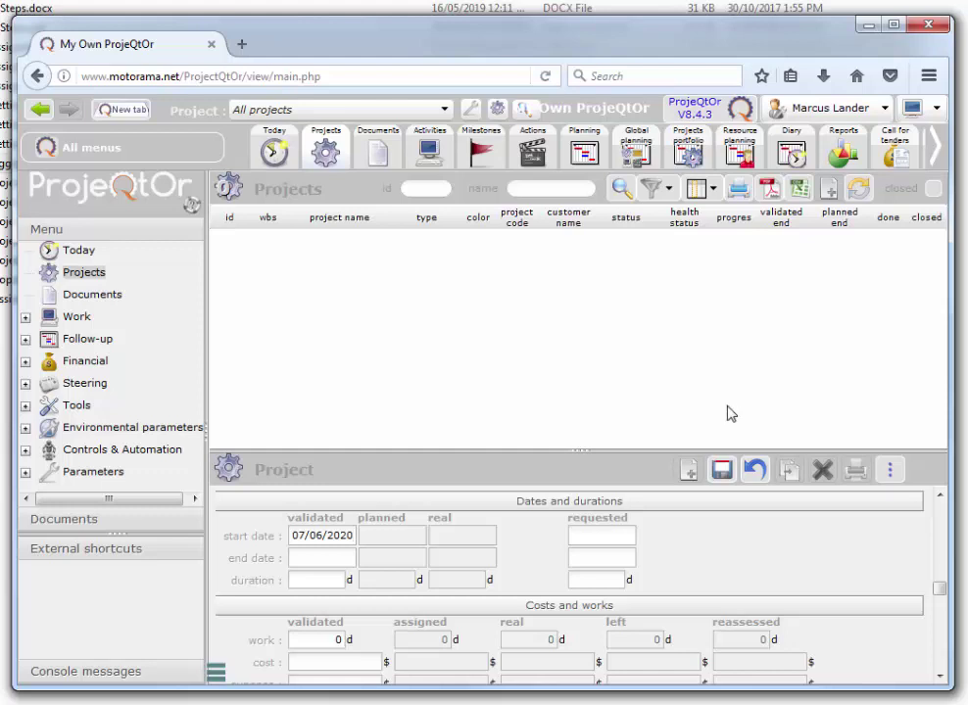
Save the Bathroom Renovation project as project #7
left_click(723, 472)
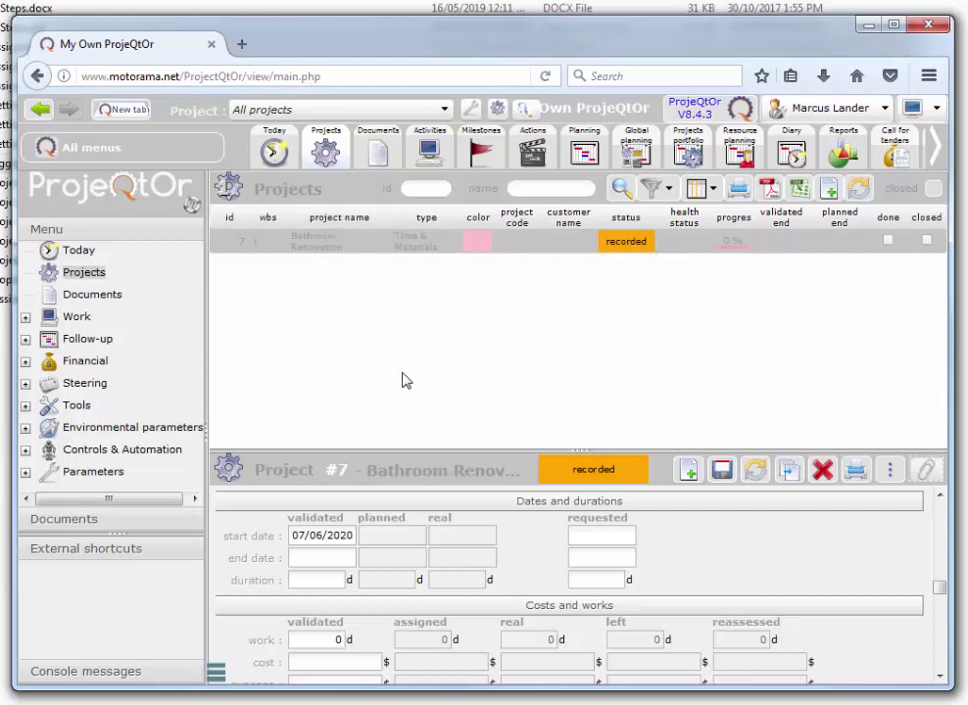
Bring the Notepad renovation task notes back into view
left_click_drag(967, 136, 629, 136)
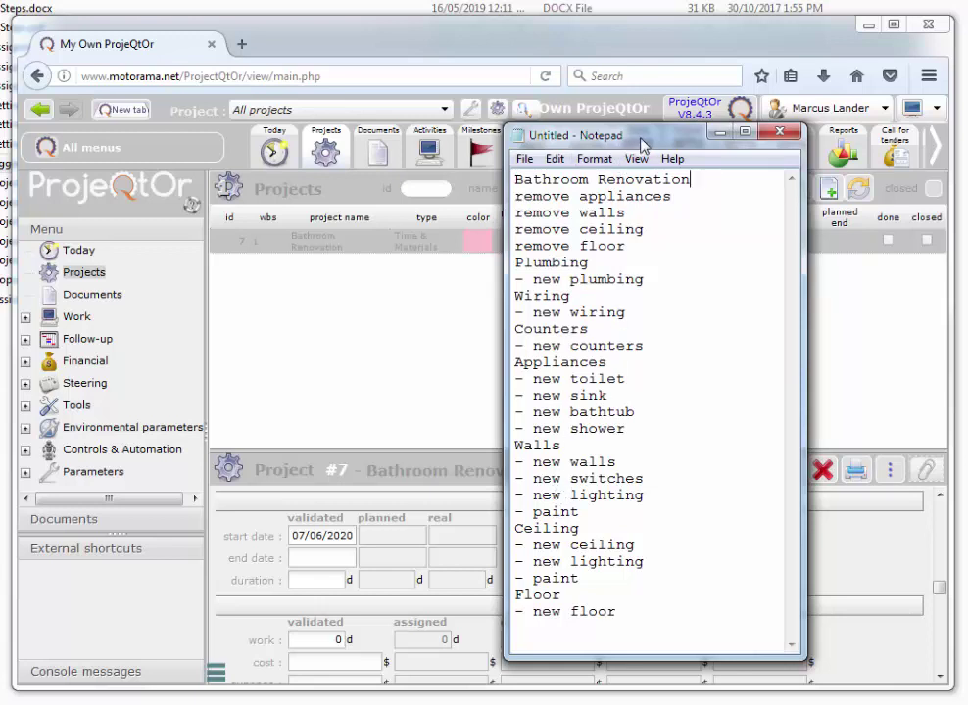
Move the Notepad task notes to the right edge so project #7 is fully visible
left_click_drag(644, 144, 718, 109)
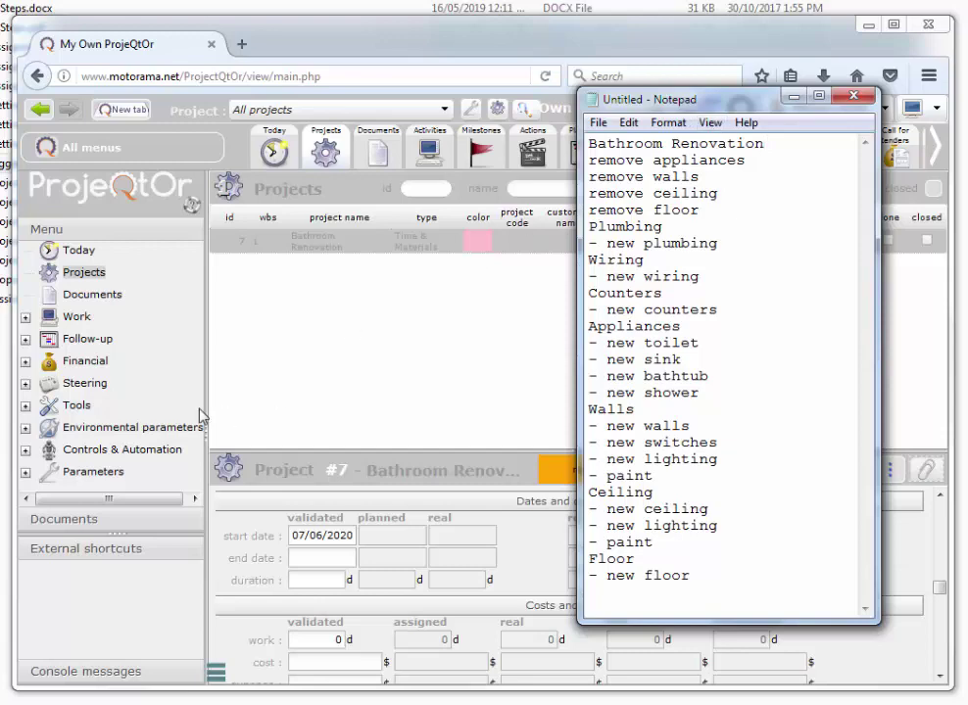
left_click_drag(733, 112, 967, 112)
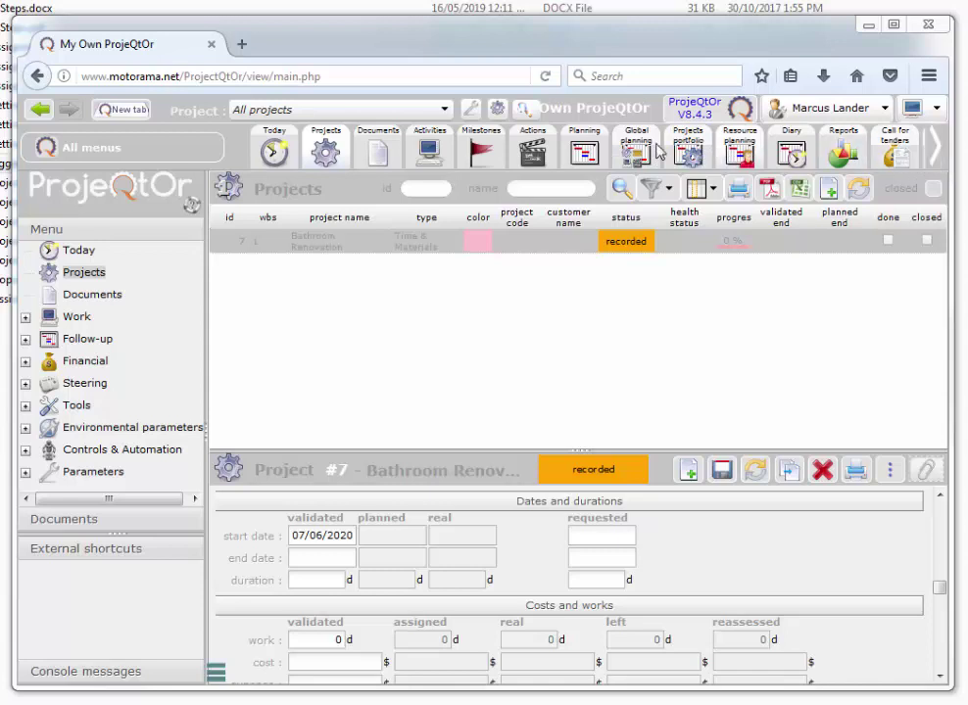
left_click(938, 157)
mouse_move(938, 156)
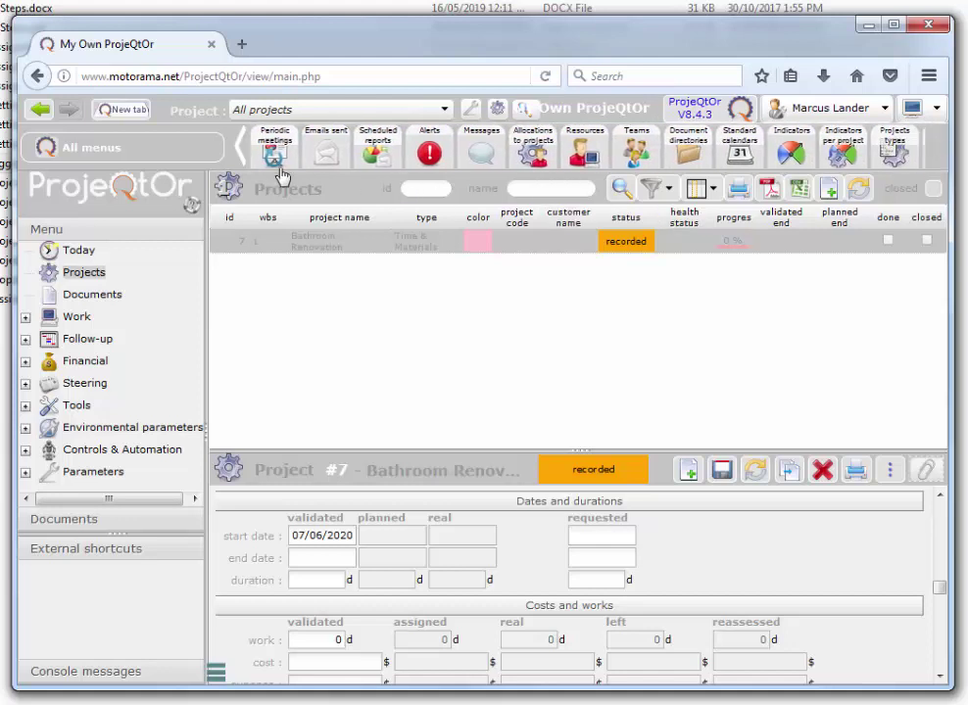
mouse_move(249, 147)
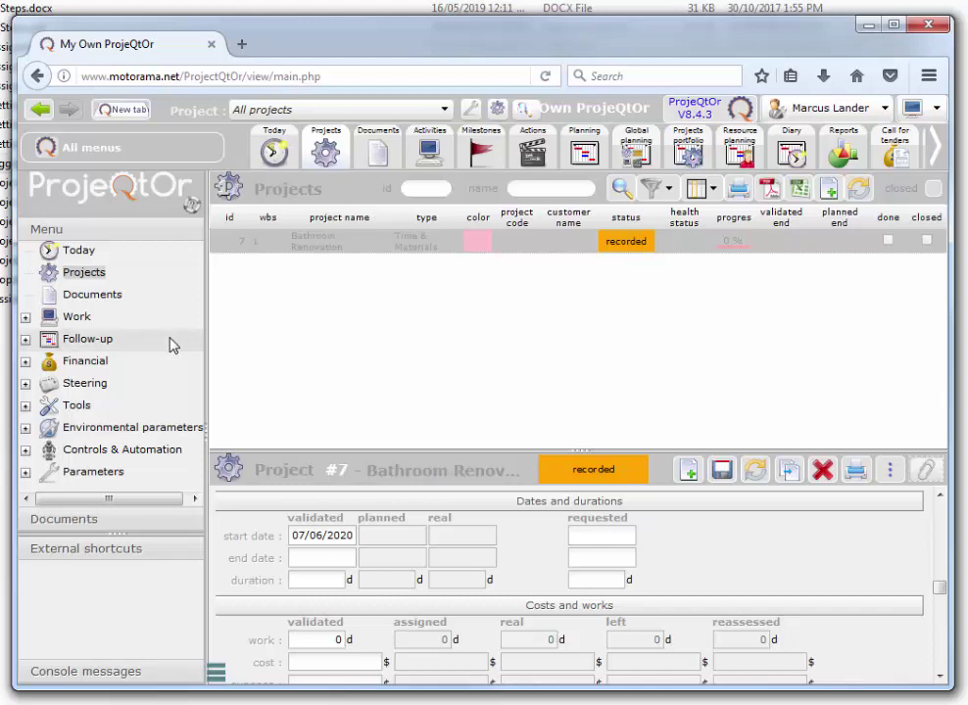
Expand Work in the left menu and go to the empty Activities list
left_click(25, 319)
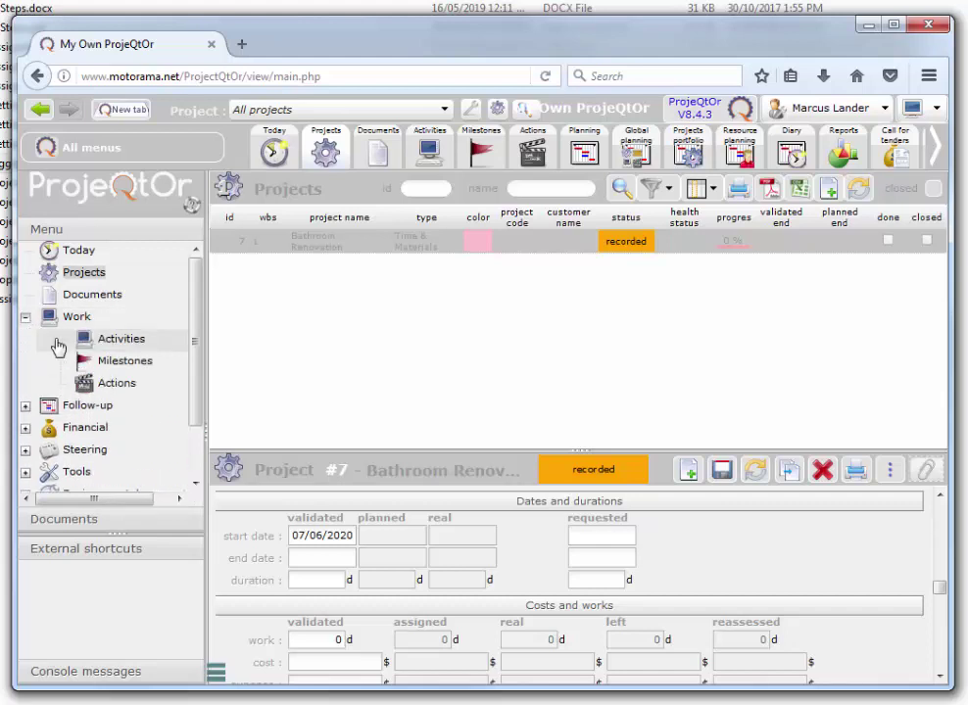
left_click(127, 343)
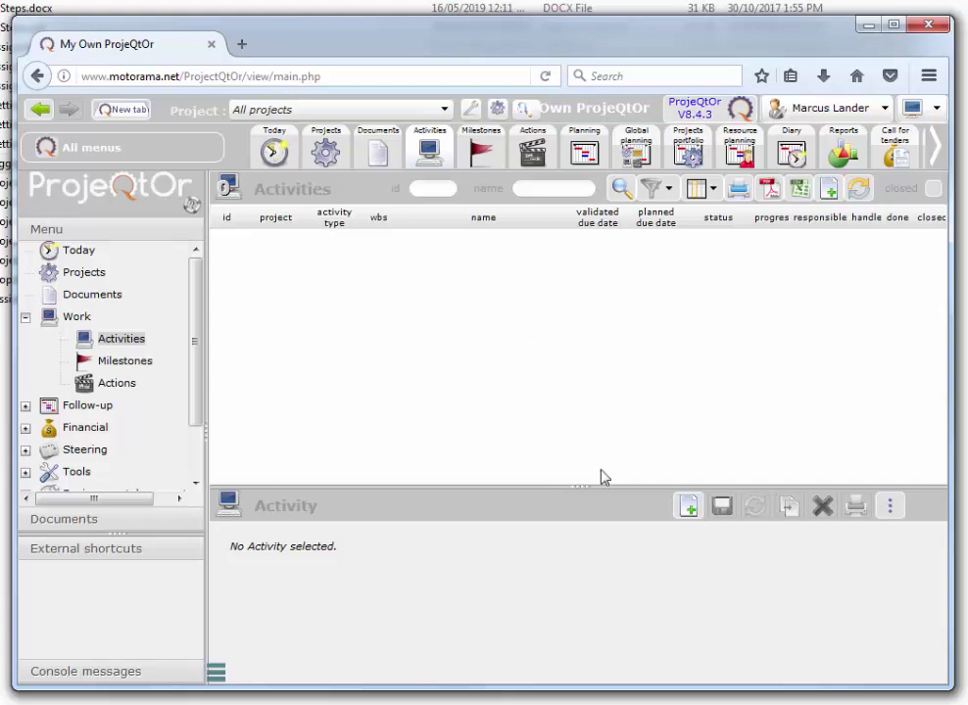
Create a new activity named 'Remove Appliances' with activity type Task
left_click(691, 511)
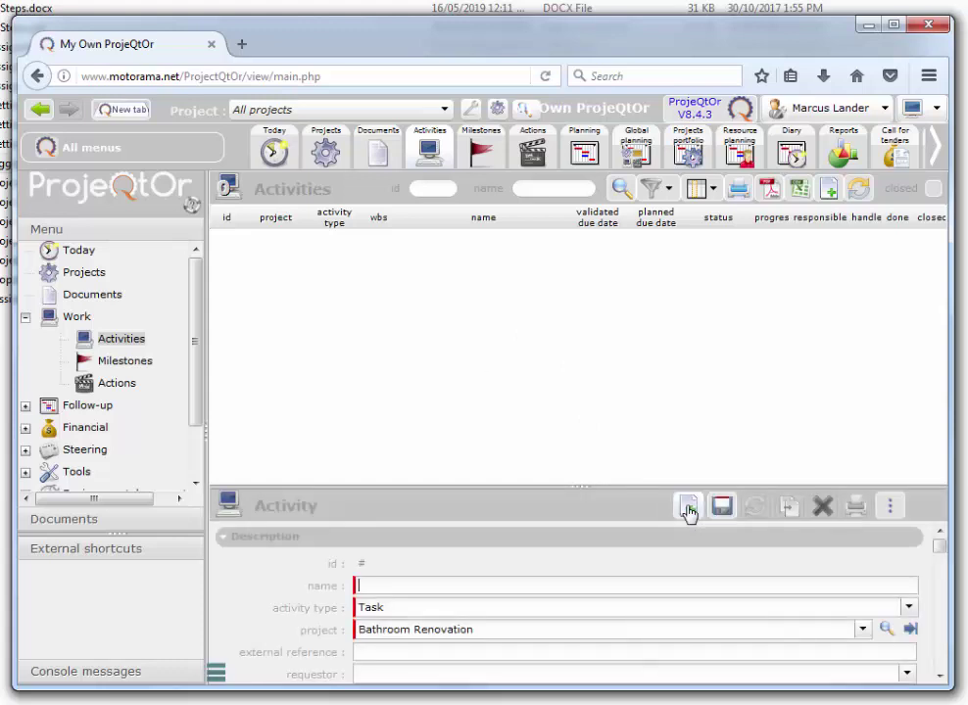
left_click(509, 586)
type("Remove Appliances")
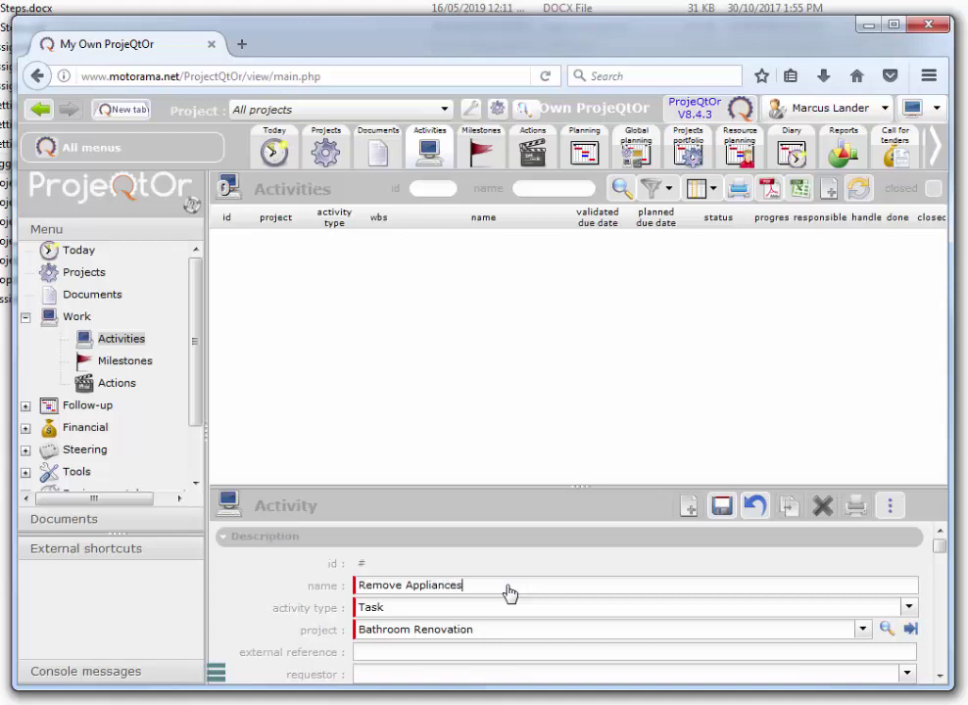
left_click(412, 610)
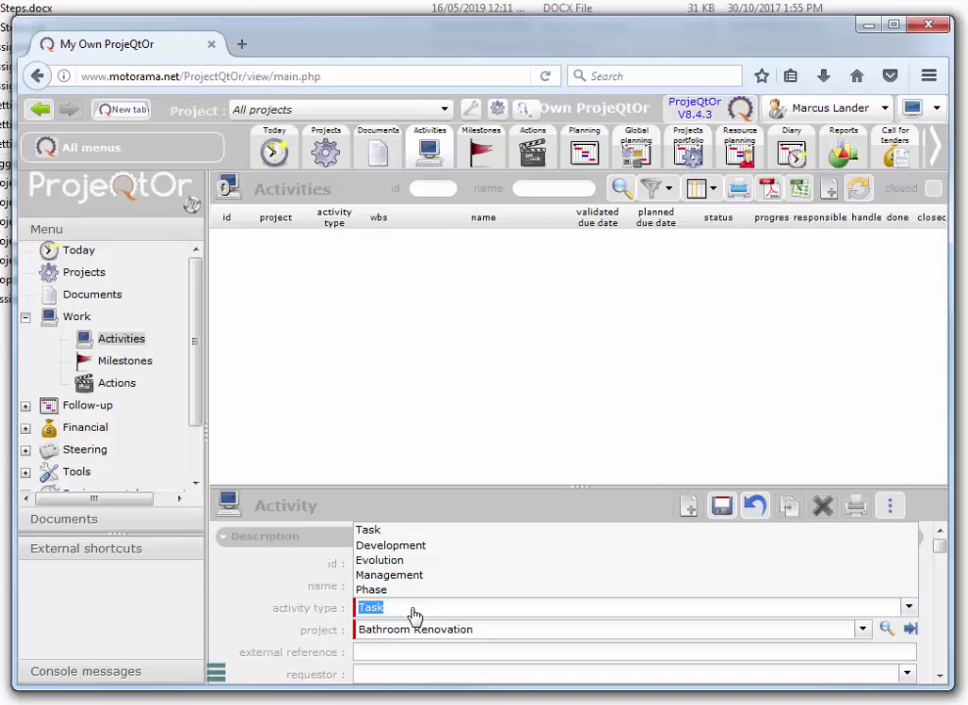
left_click(413, 615)
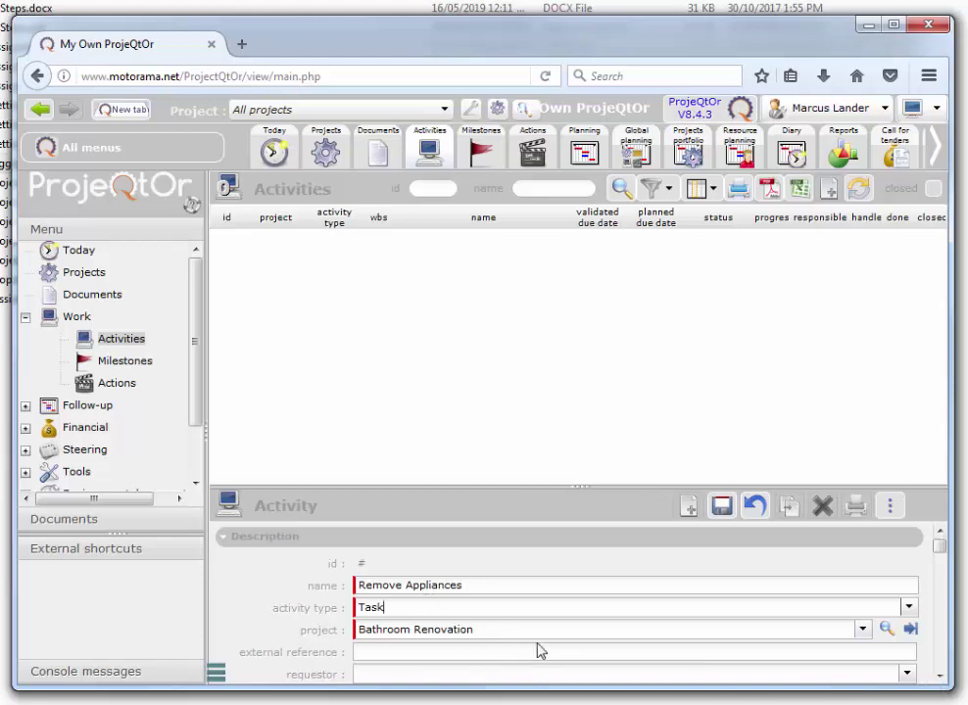
left_click(939, 678)
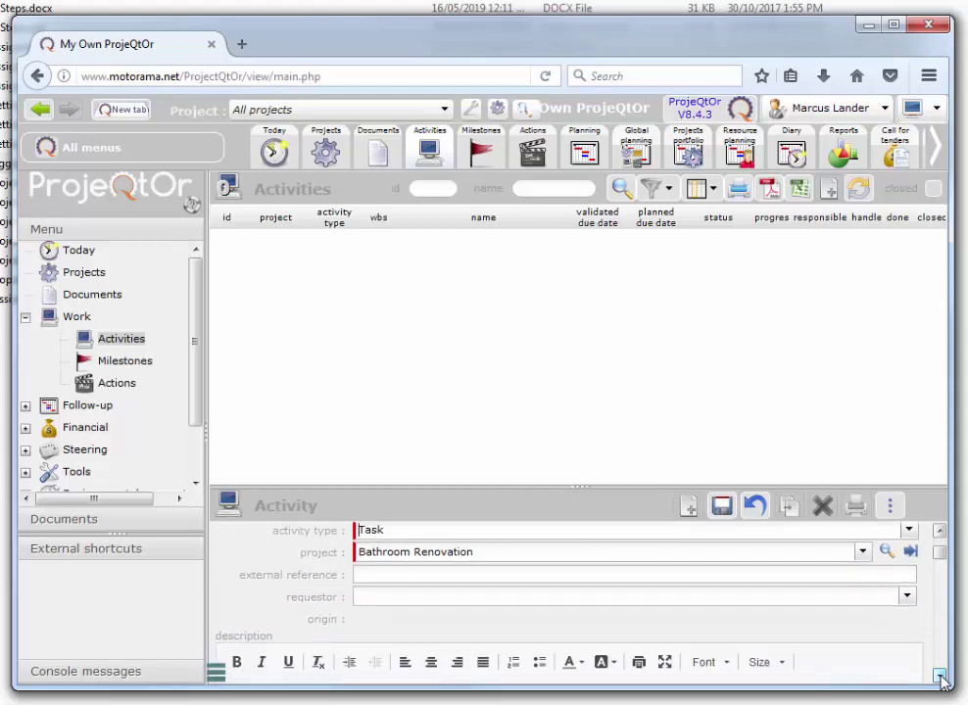
left_click(940, 678)
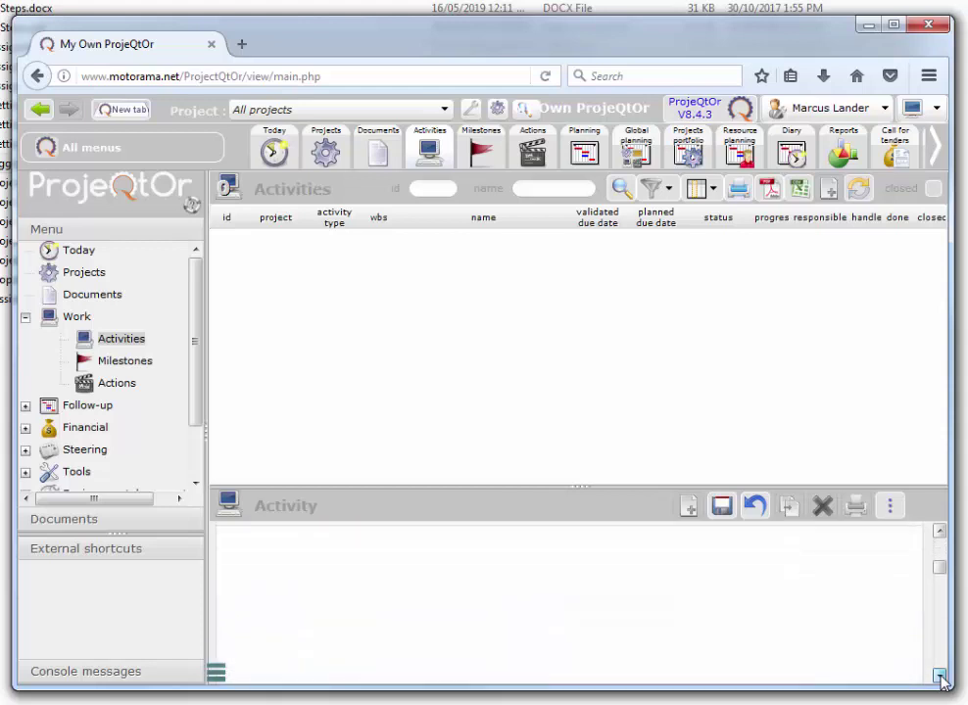
left_click(940, 678)
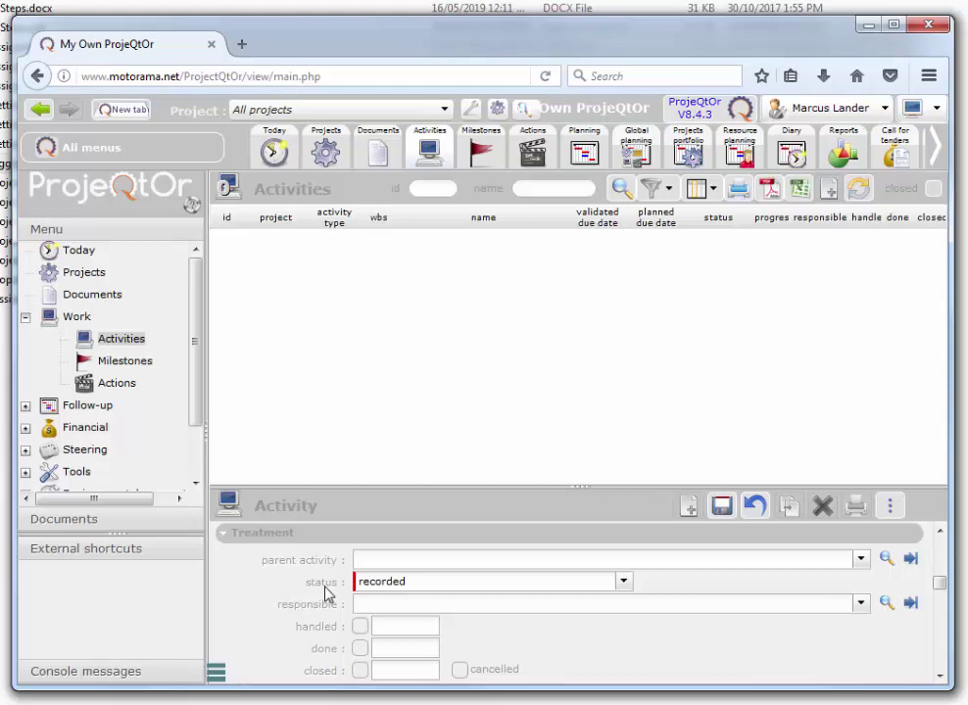
left_click(938, 677)
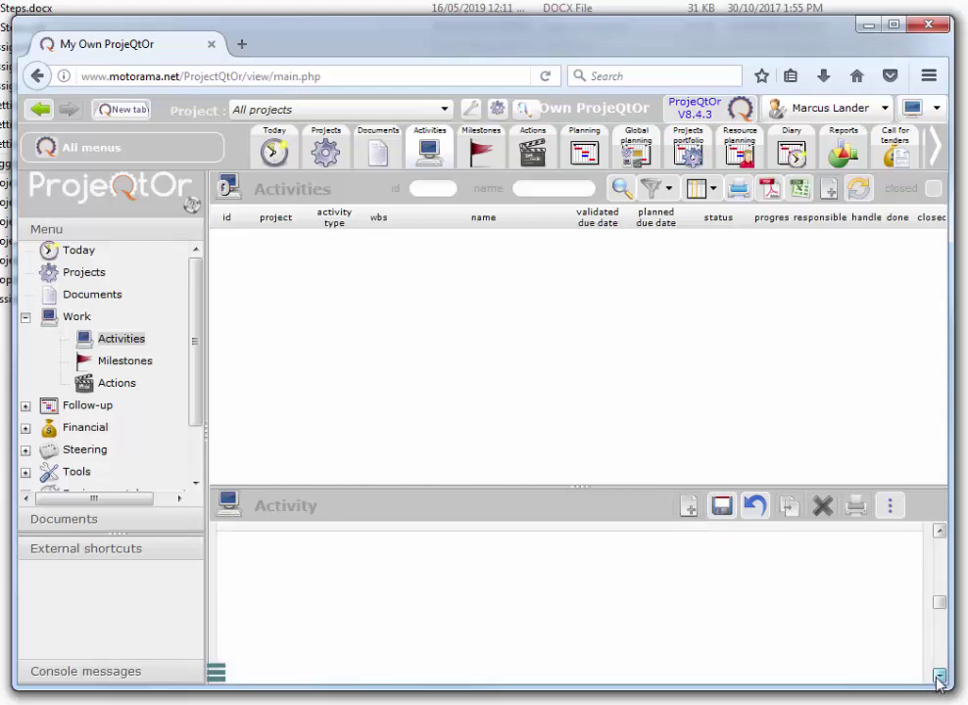
left_click(938, 677)
left_click(938, 677)
left_click(938, 677)
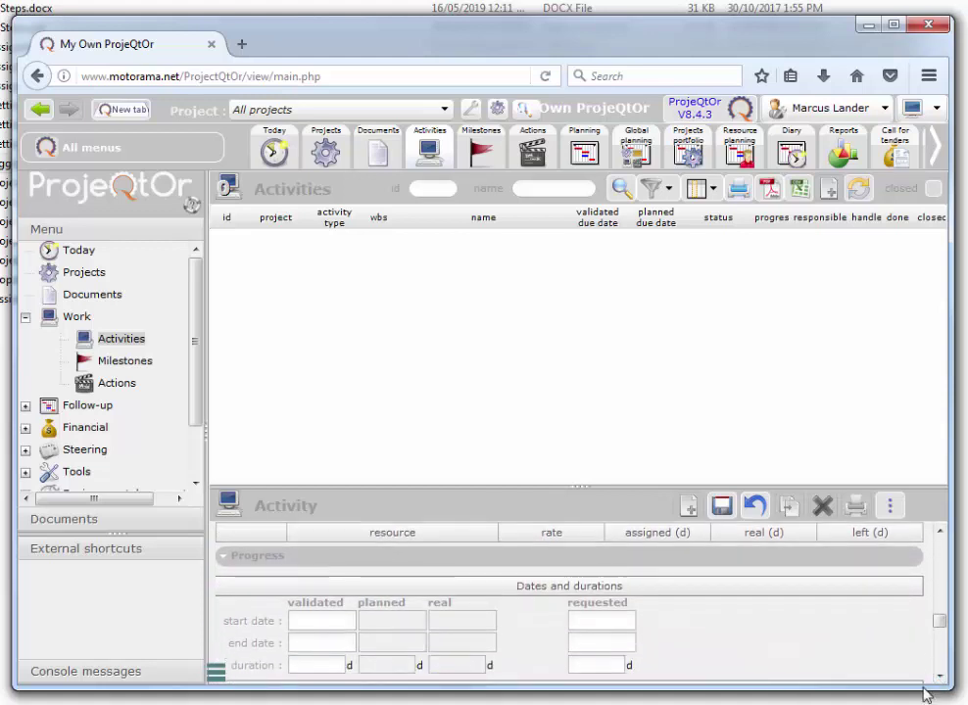
left_click(938, 677)
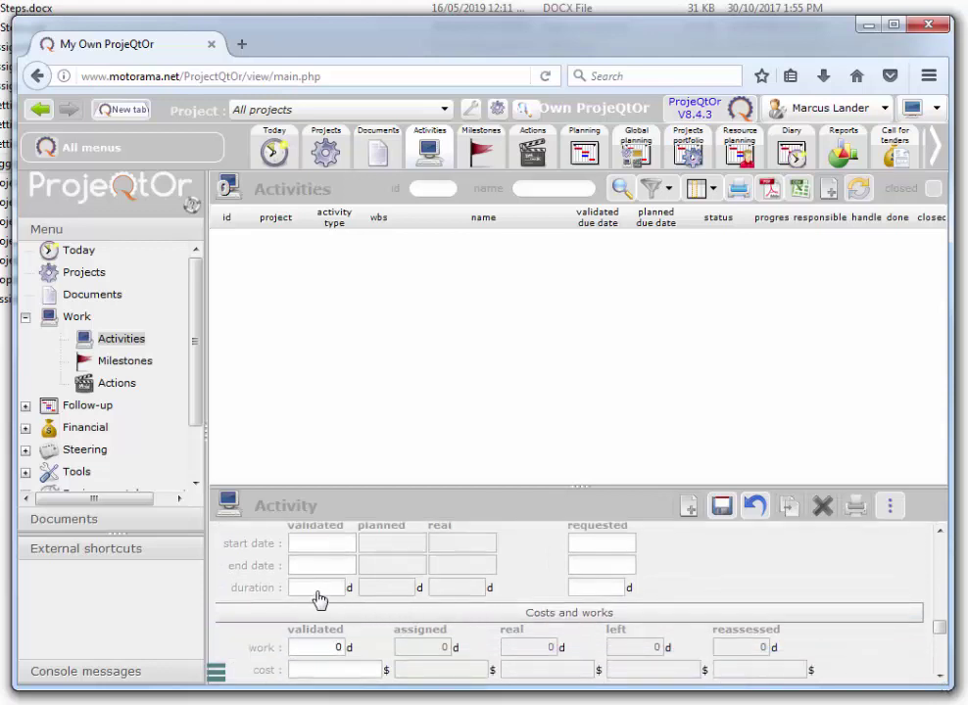
left_click(318, 593)
left_click(939, 675)
scroll(939, 675, "down", 2)
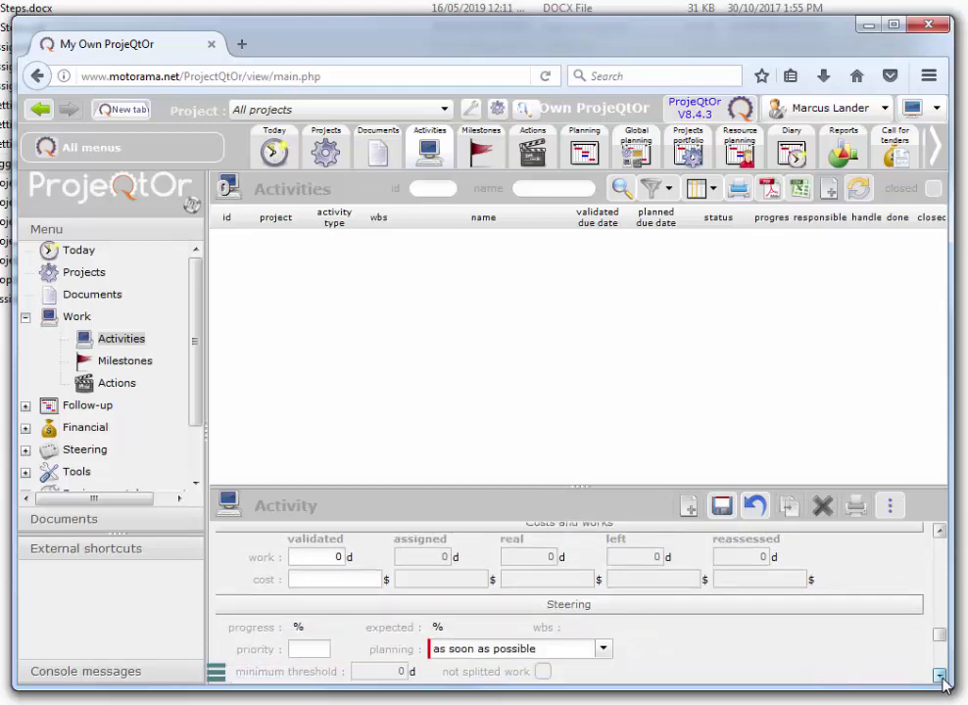
left_click(939, 676)
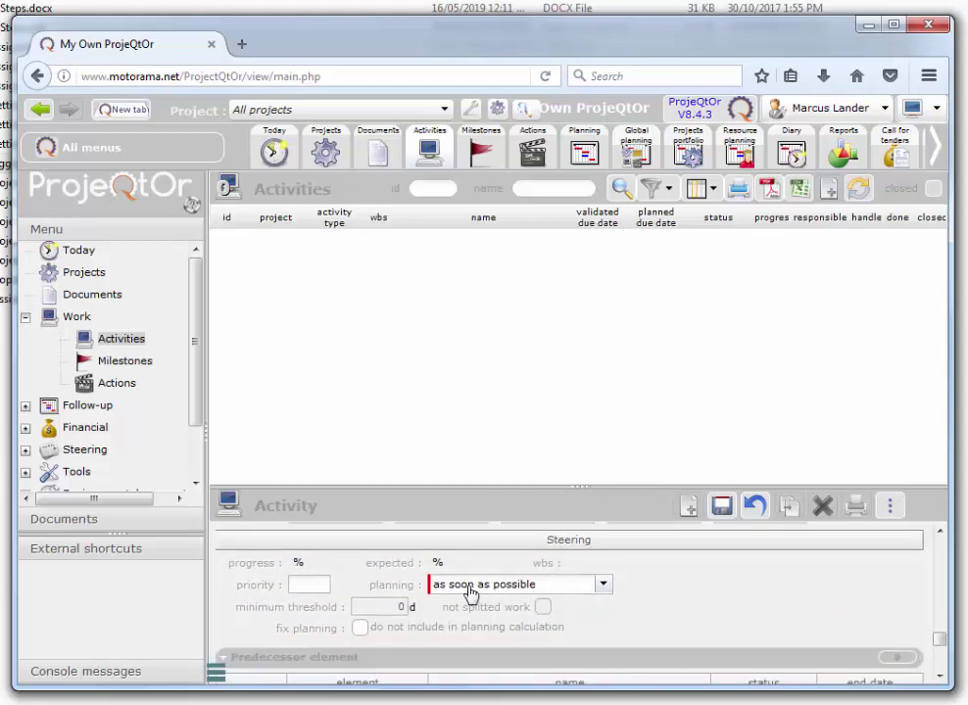
scroll(939, 676, "down", 2)
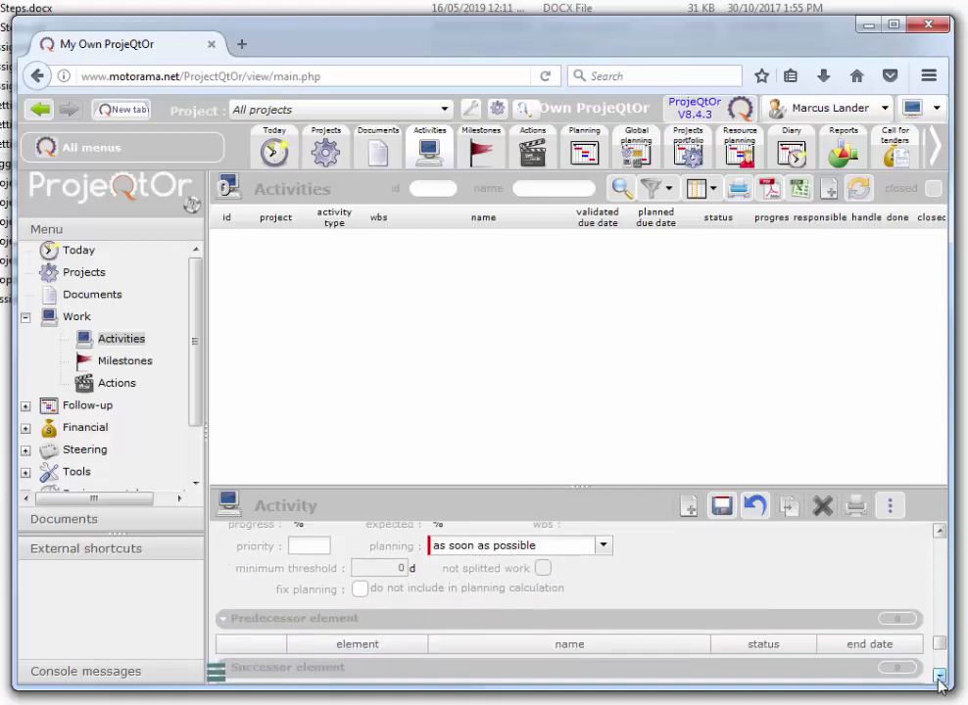
scroll(939, 676, "down", 3)
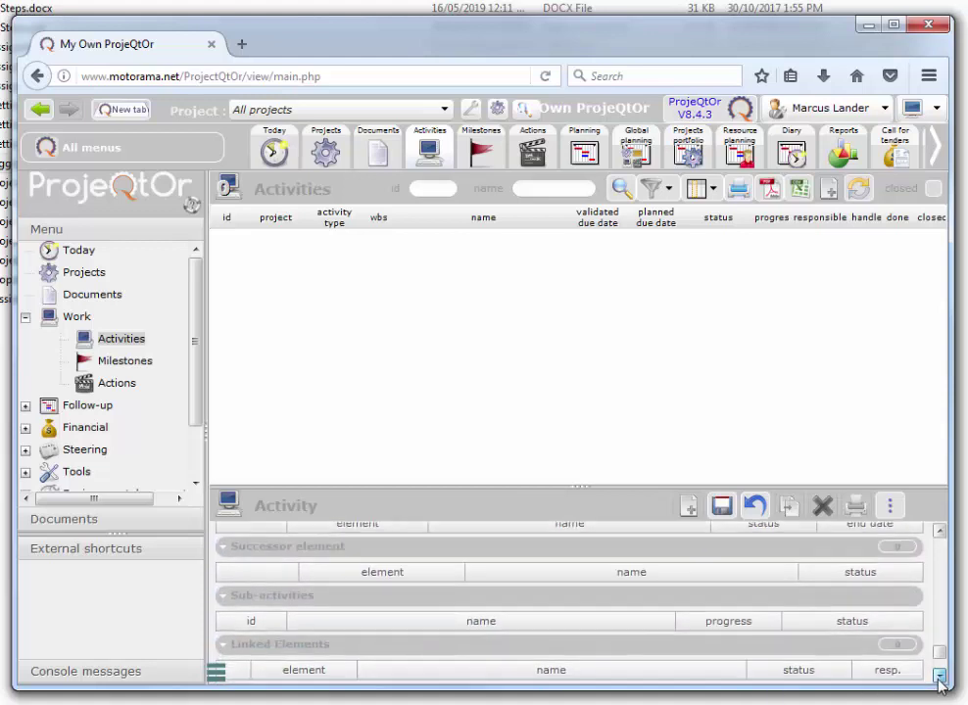
scroll(938, 676, "down", 2)
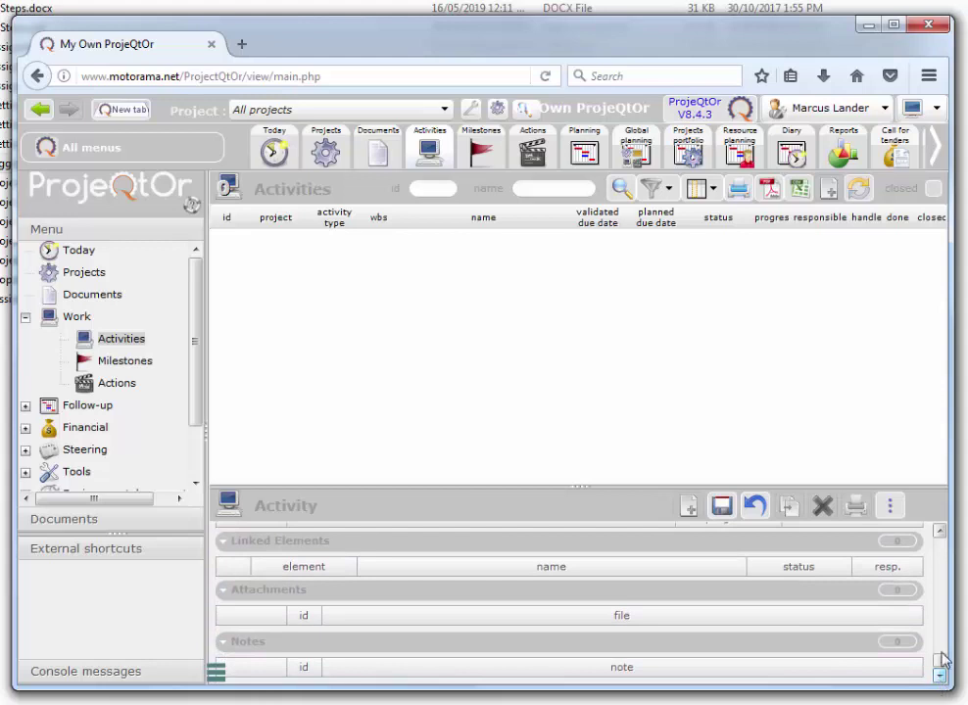
scroll(941, 537, "up", 6)
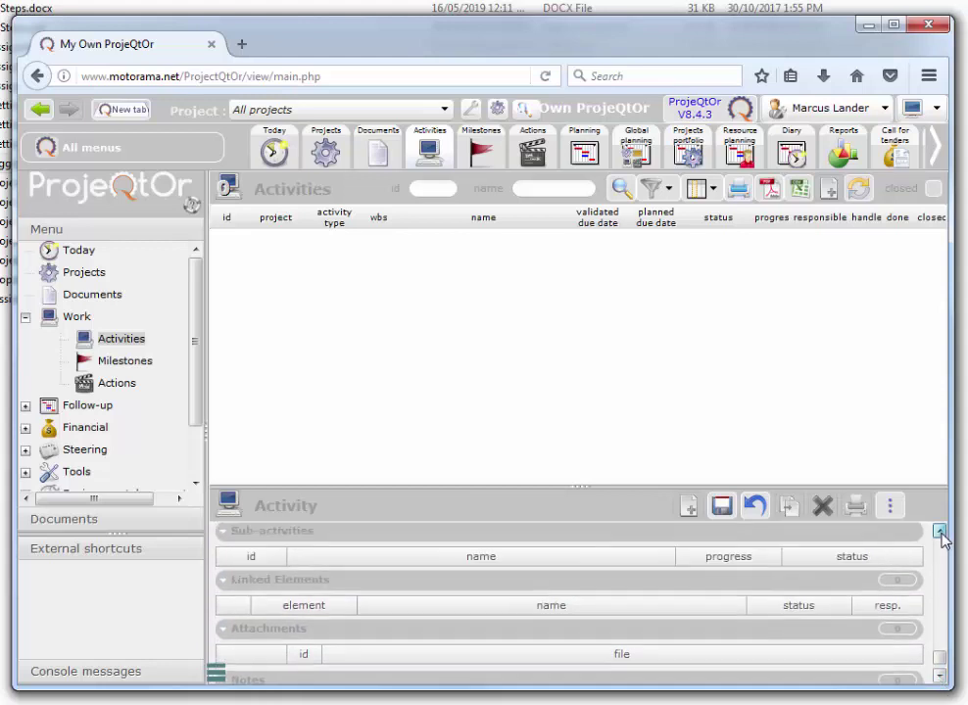
scroll(941, 537, "up", 4)
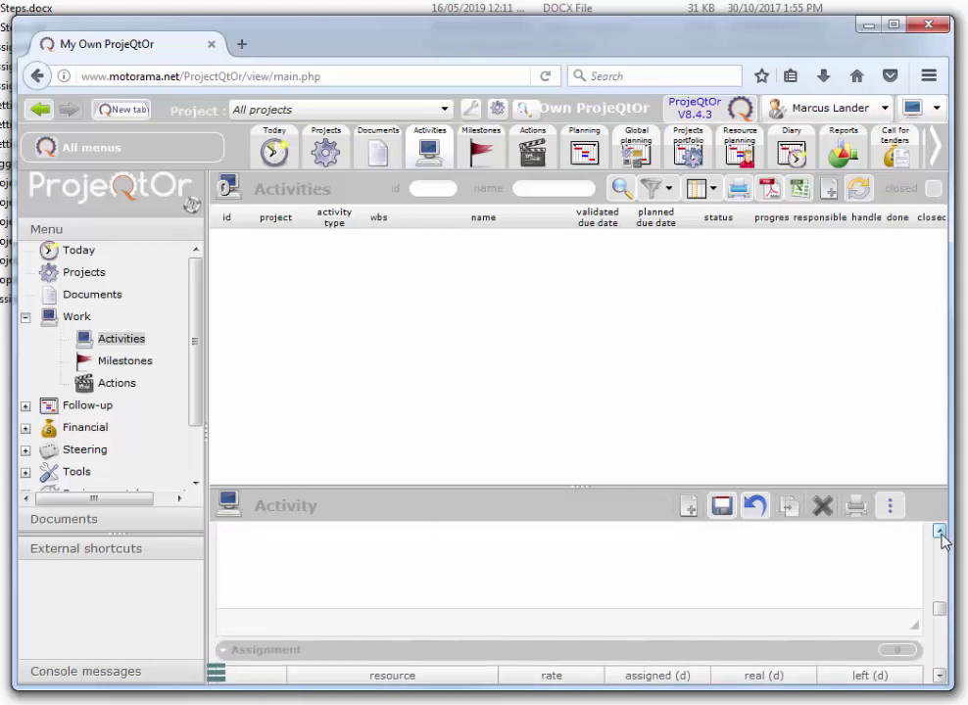
scroll(942, 539, "up", 5)
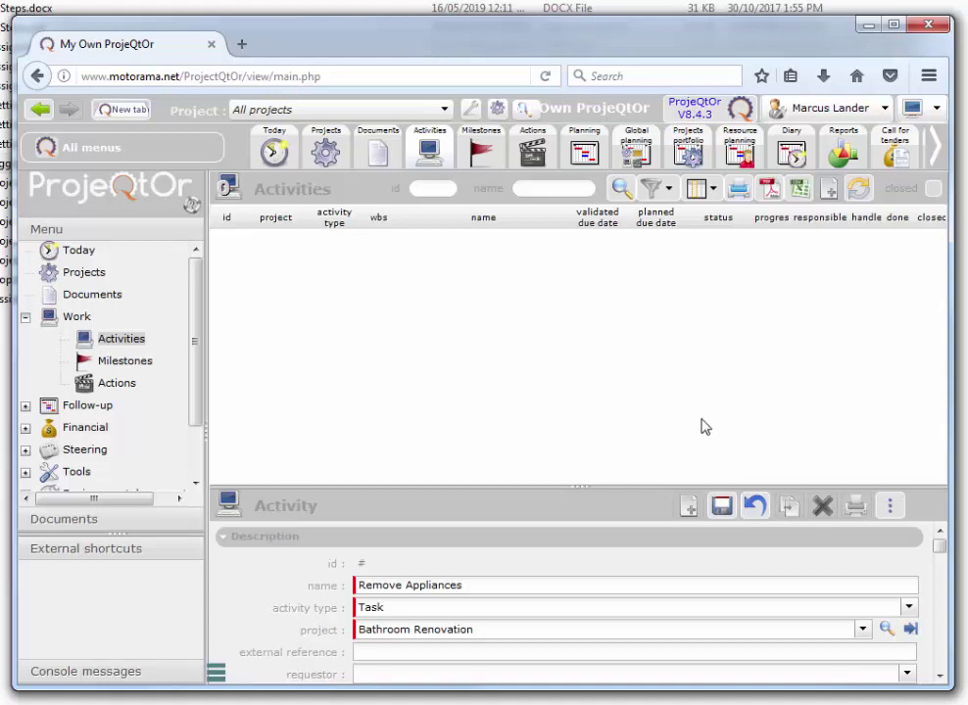
Save Remove Appliances so it becomes activity #8 with WBS 1.1
left_click(722, 505)
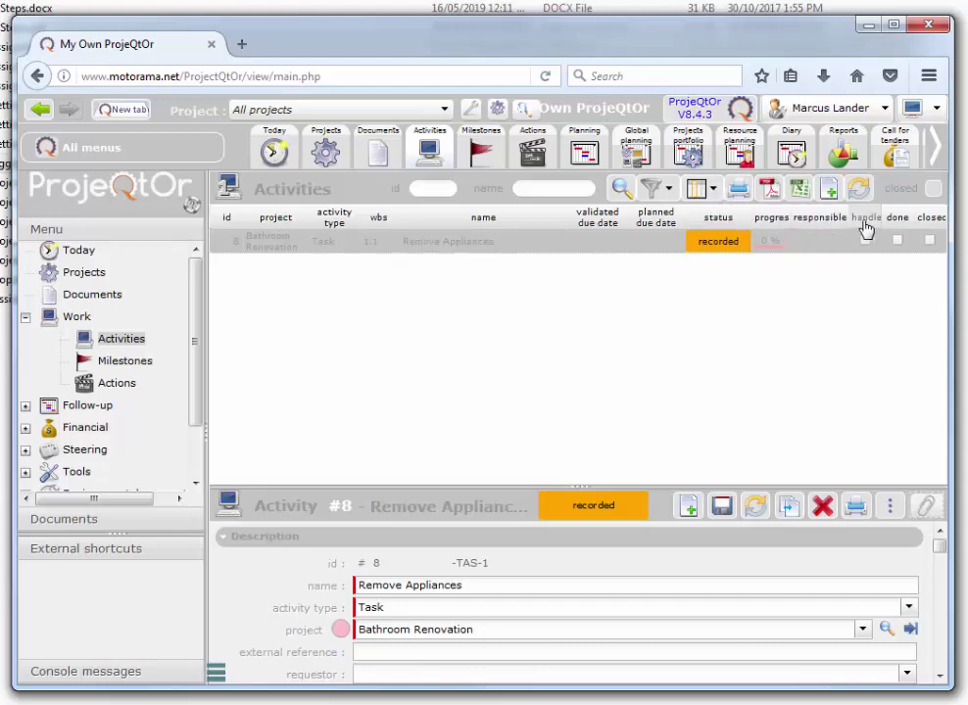
Hide the closed, done, handled, responsible and progress columns, keeping status visible
left_click(714, 193)
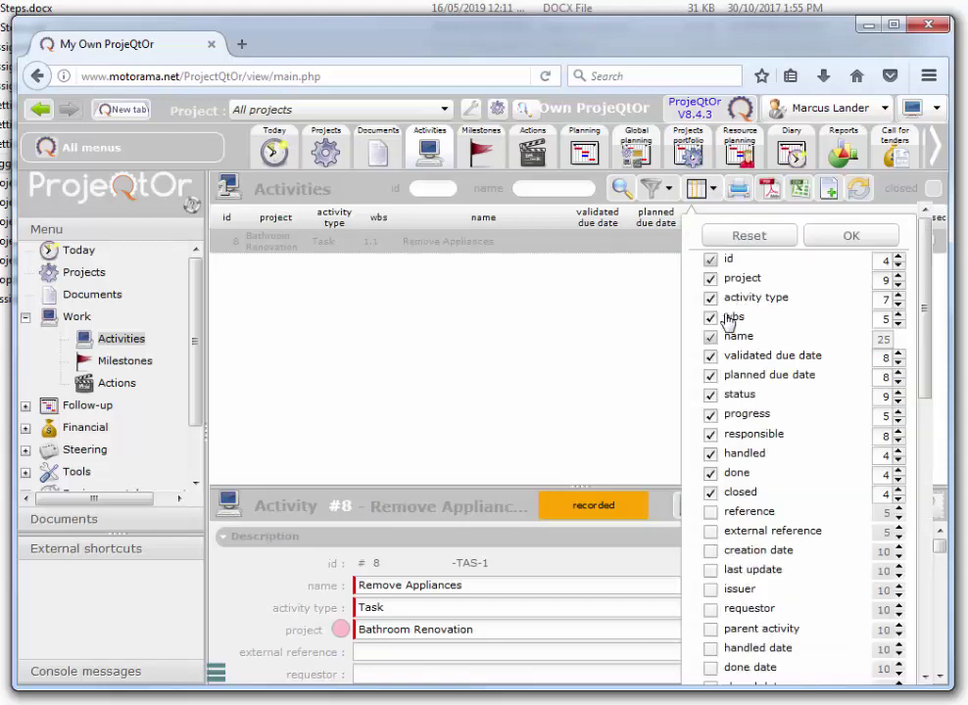
left_click(711, 496)
left_click(711, 478)
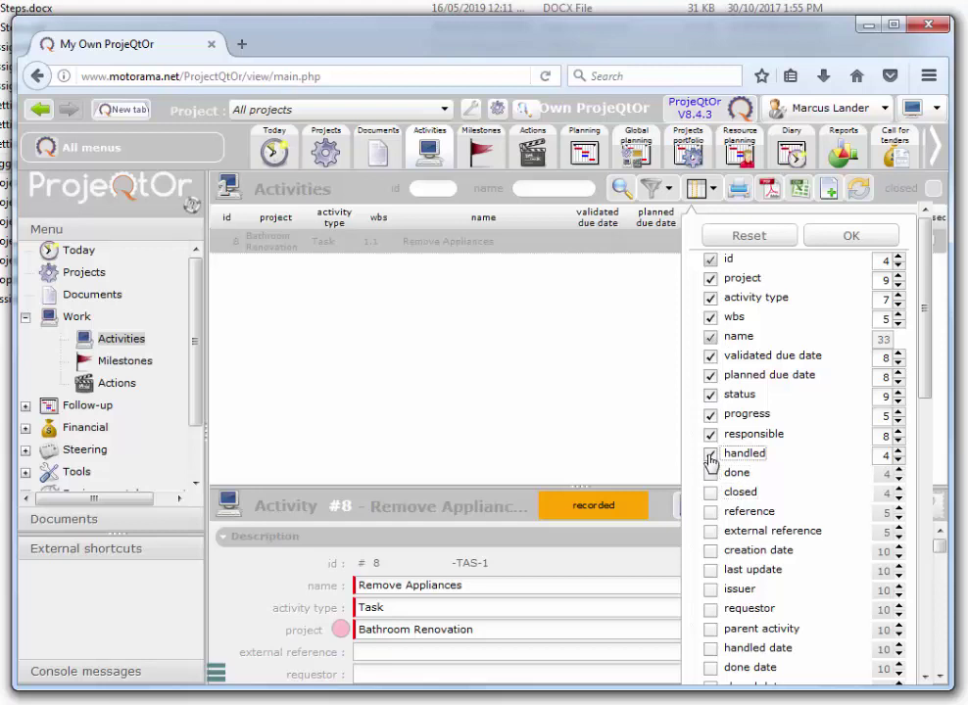
left_click(712, 456)
left_click(712, 437)
left_click(712, 415)
left_click(711, 397)
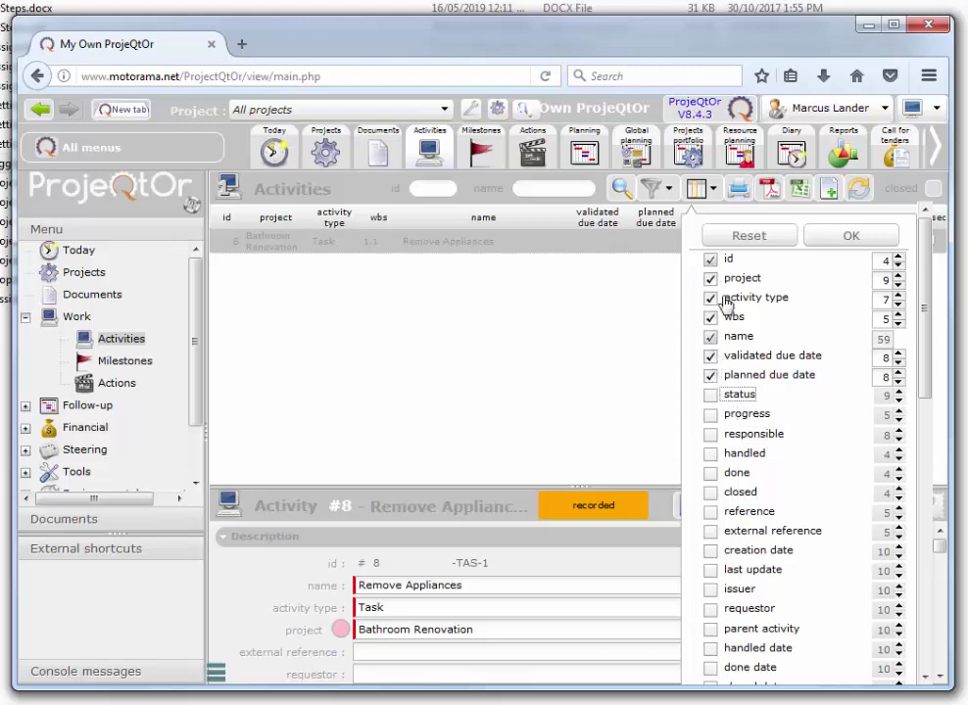
left_click(714, 395)
left_click(850, 235)
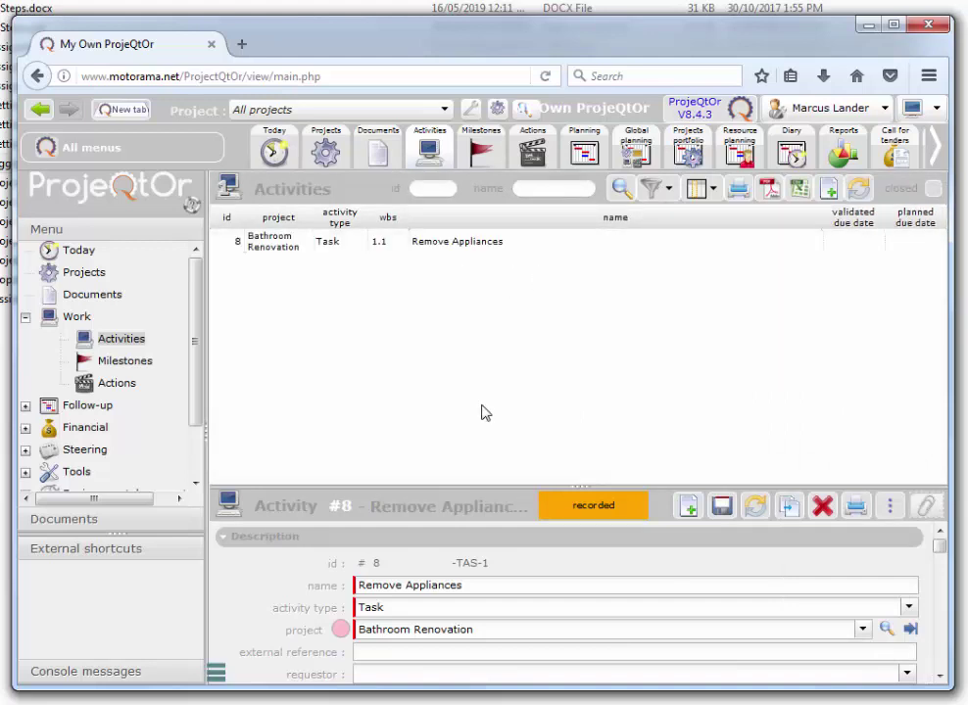
left_click(240, 251)
Create the activity 'Remove walls' with a 1-day validated duration, saved as #9 (WBS 1.2)
left_click(687, 509)
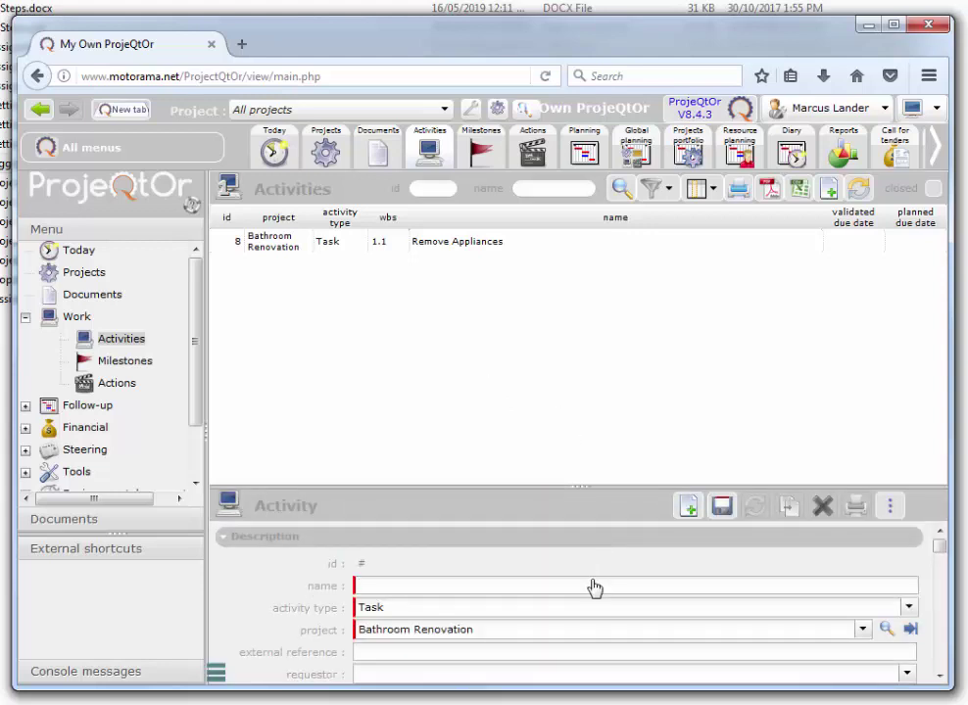
left_click(594, 587)
type("Remove walls")
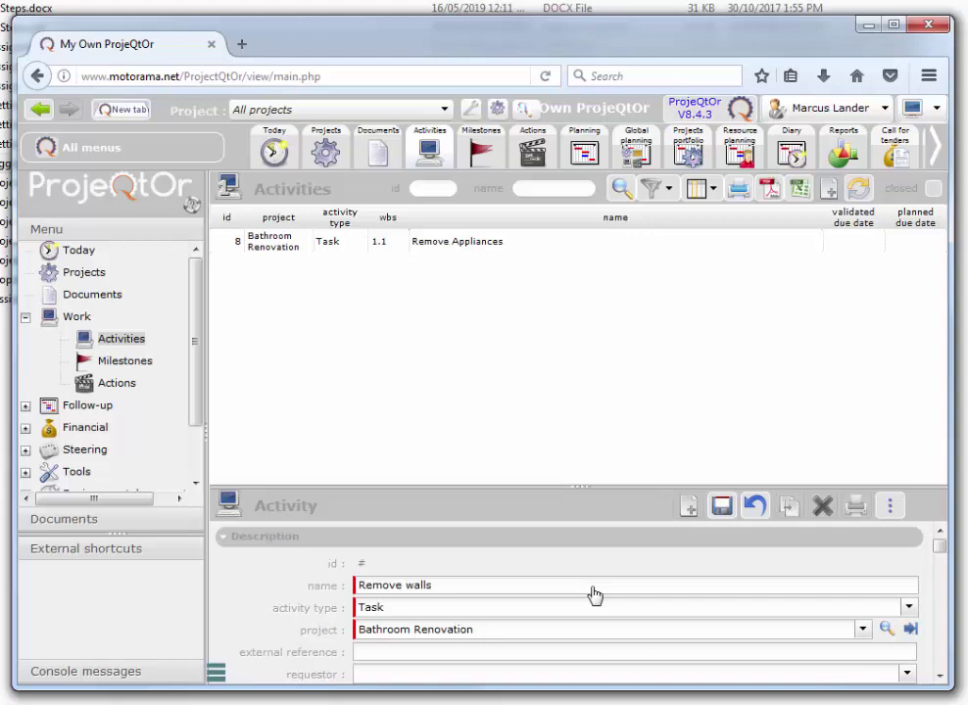
left_click(939, 676)
scroll(940, 676, "down", 5)
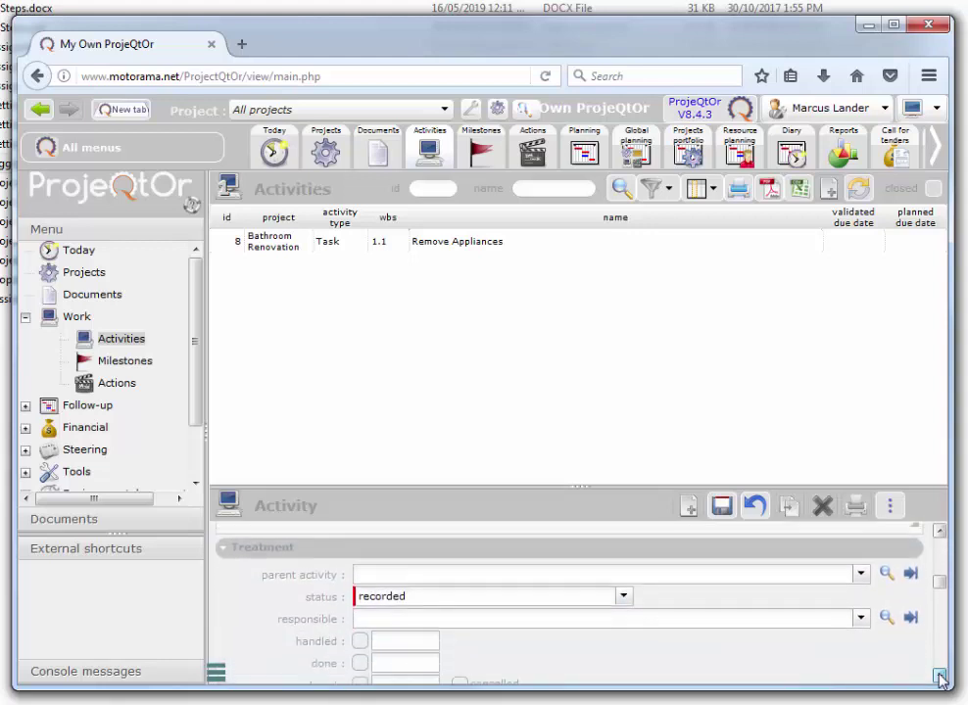
scroll(939, 676, "down", 5)
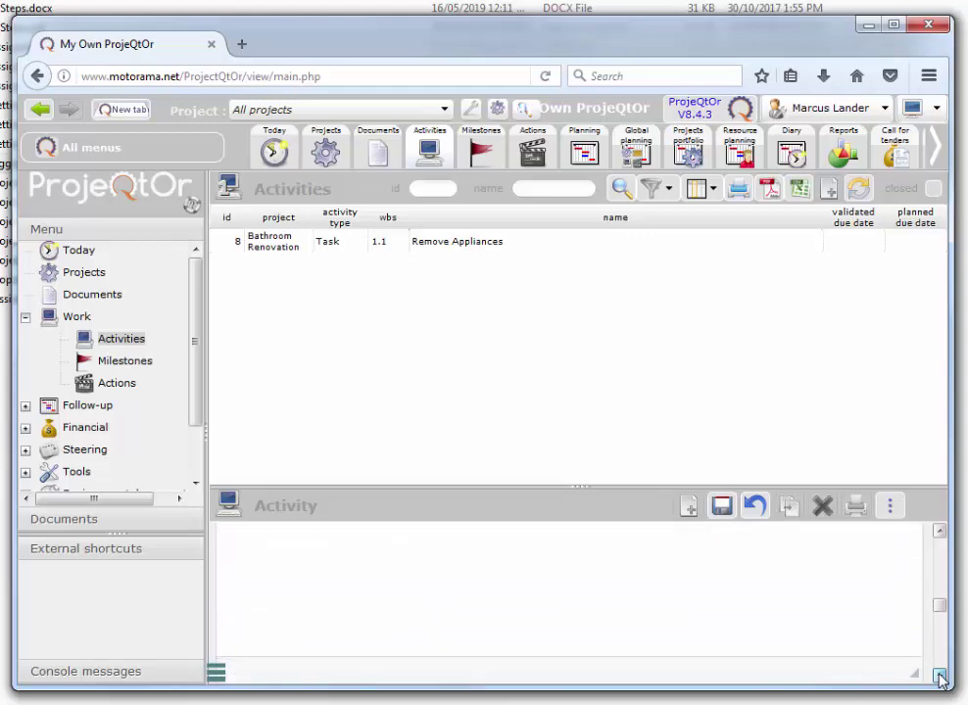
scroll(939, 676, "down", 5)
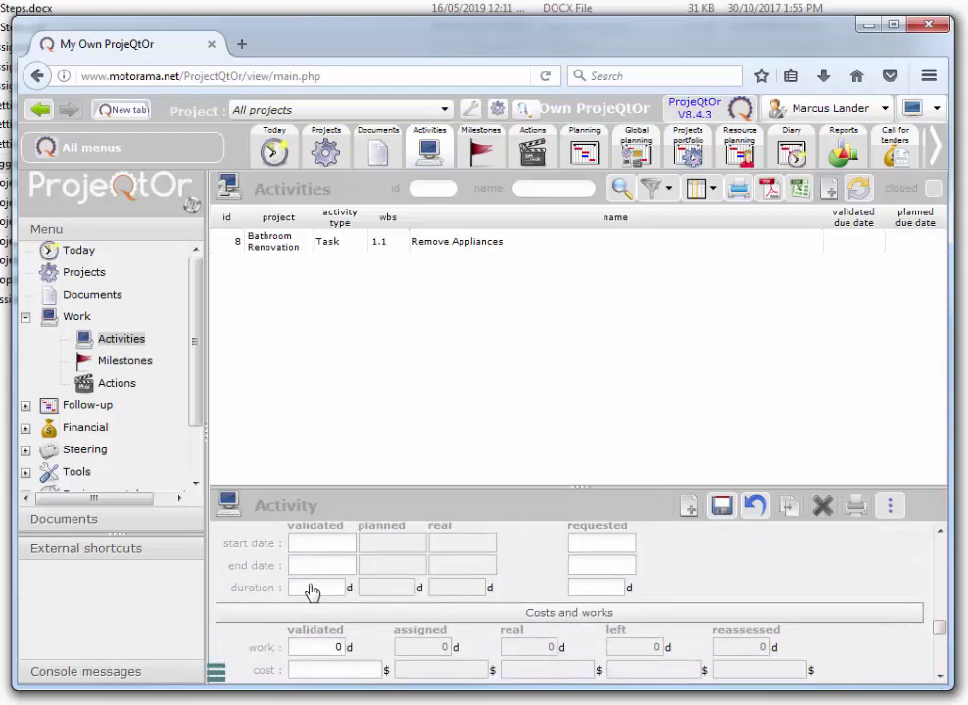
left_click(312, 592)
type("1")
left_click(723, 508)
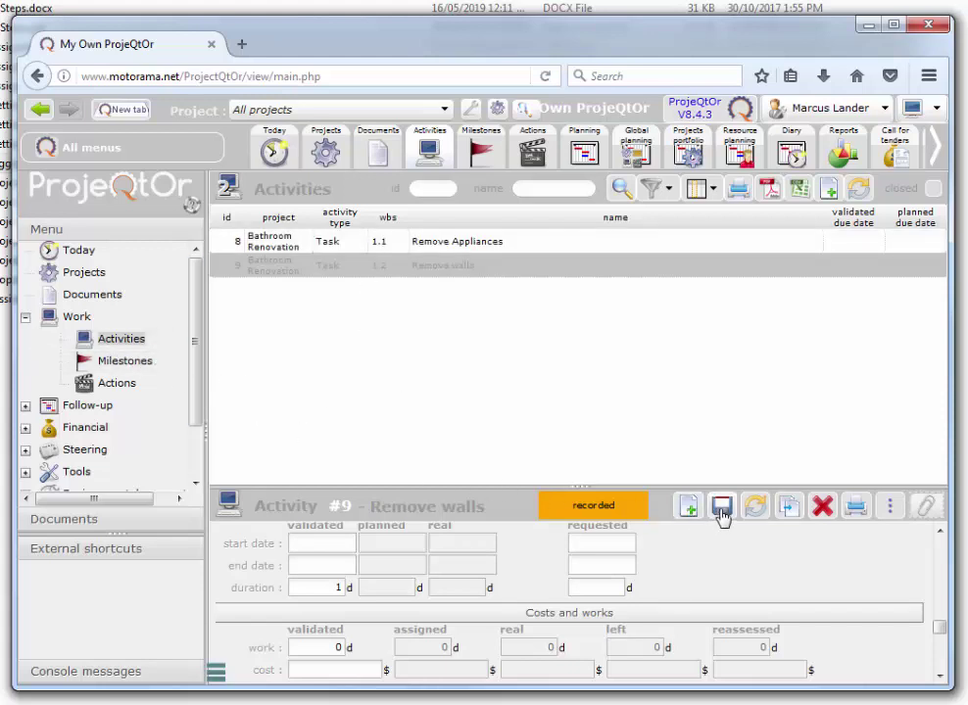
Create the activity 'Remove Ceiling' with a 1-day validated duration, saved as #10 (WBS 1.3)
left_click(688, 505)
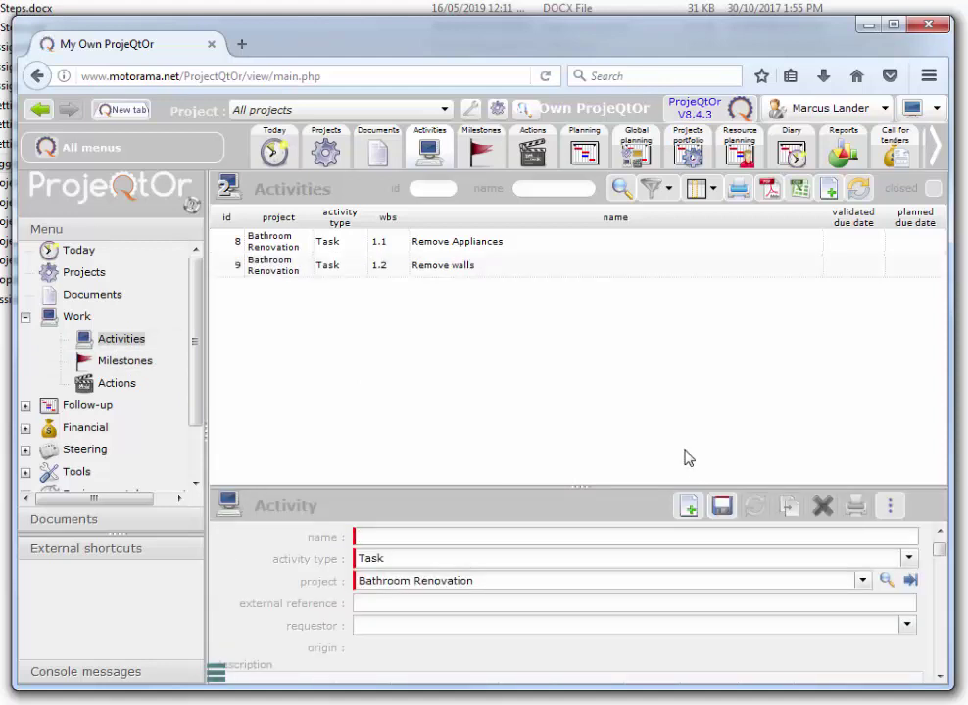
type("Remove Ceiling")
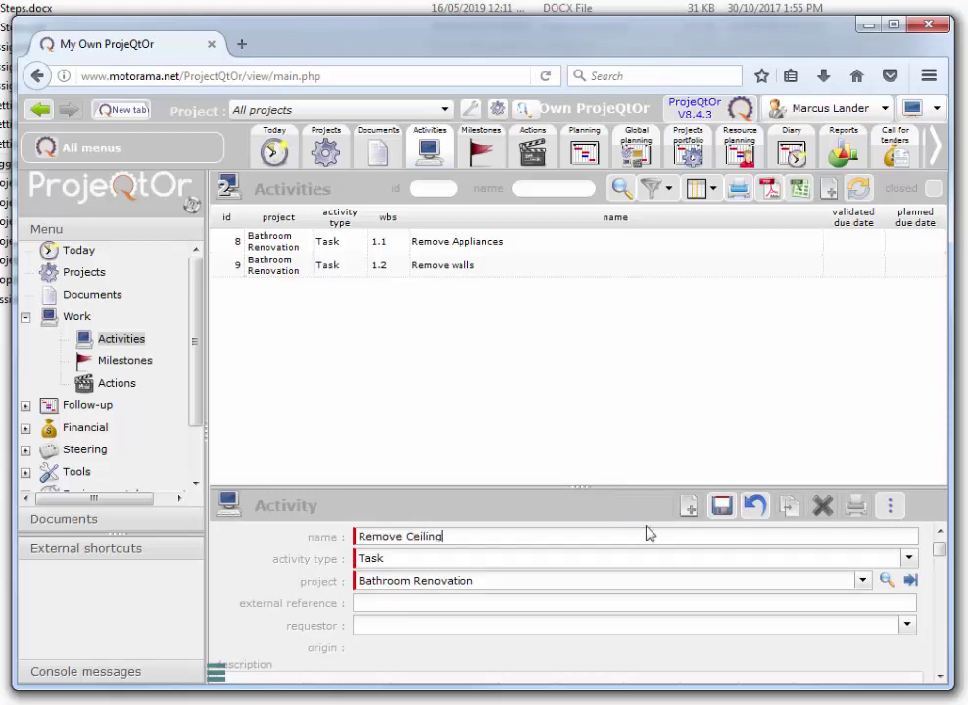
left_click(939, 678)
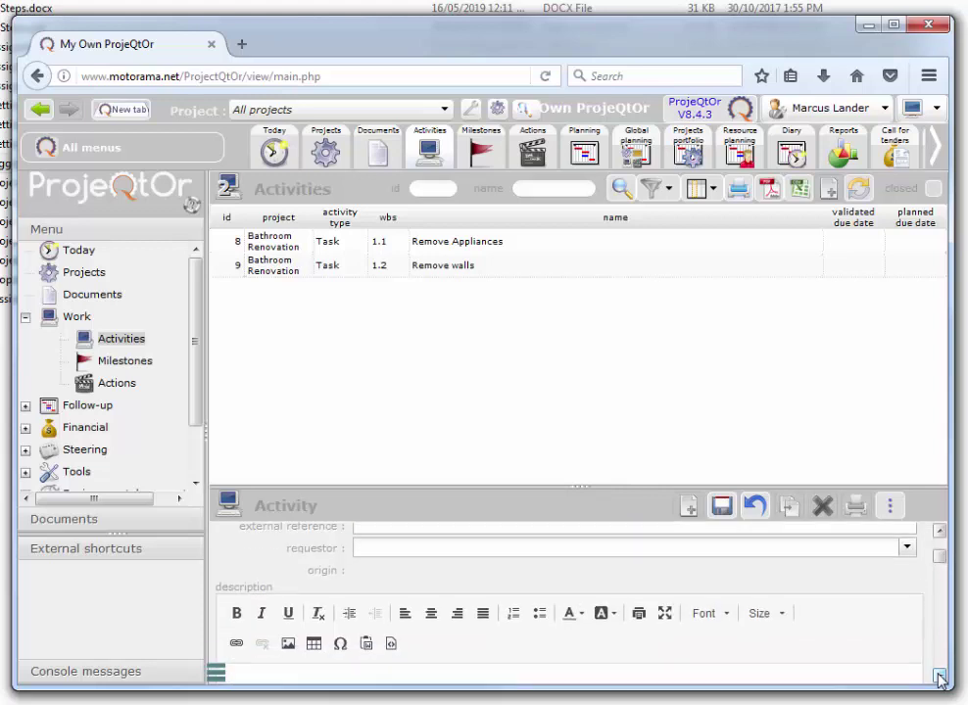
left_click(939, 678)
left_click(938, 678)
left_click(938, 678)
left_click(938, 678)
left_click(939, 678)
left_click(938, 678)
left_click(938, 678)
left_click(939, 678)
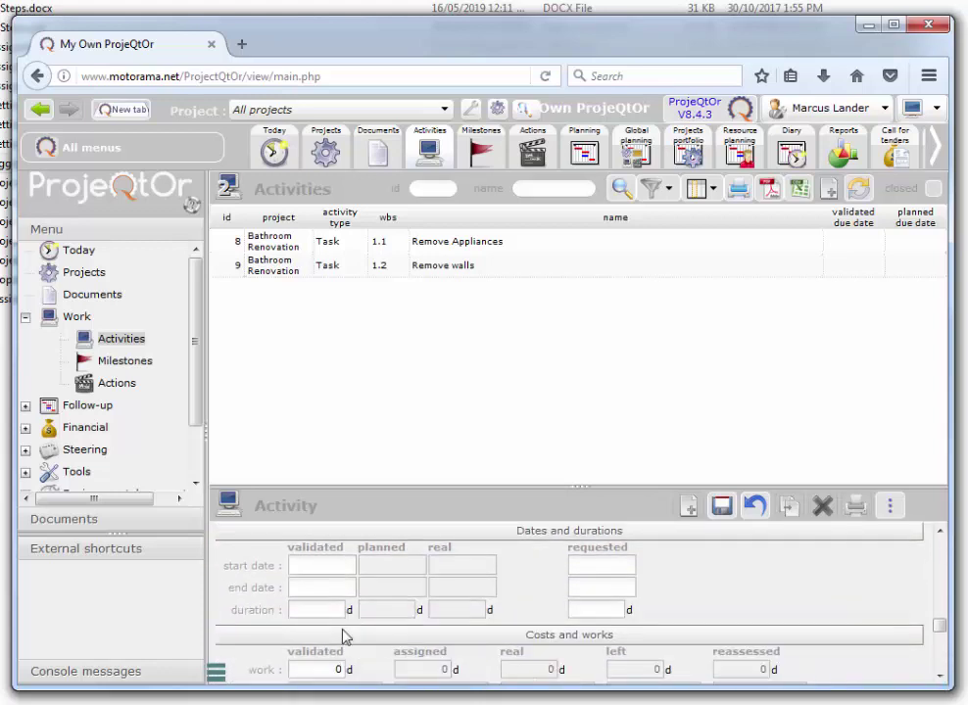
type("1")
left_click(722, 506)
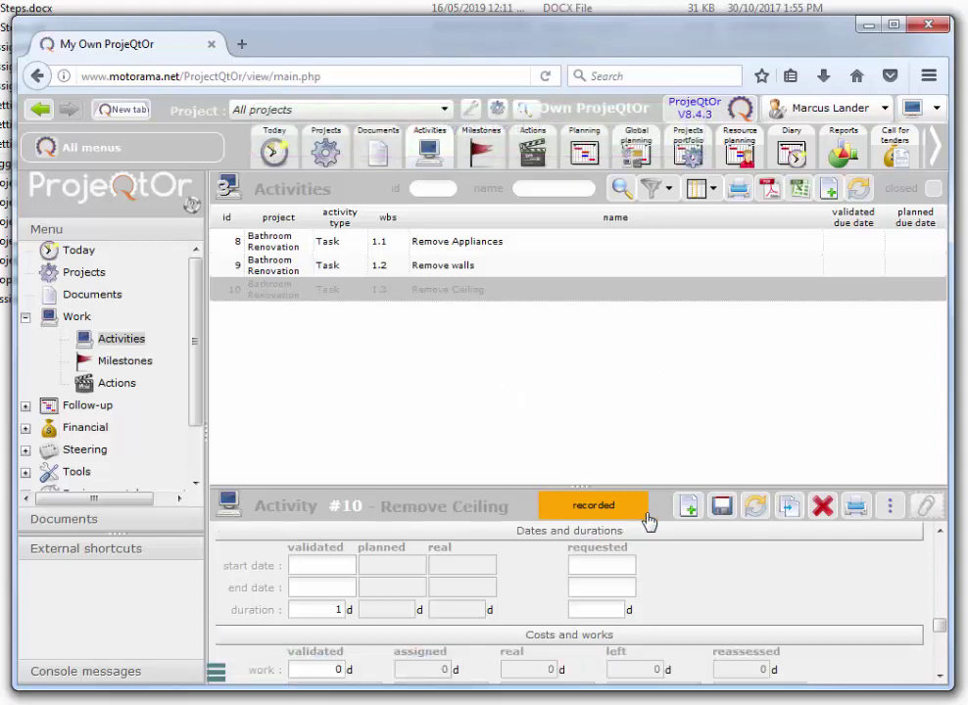
Create the activity 'Remove Floor' with a 1-day validated duration, saved as #11 (WBS 1.4)
left_click(690, 510)
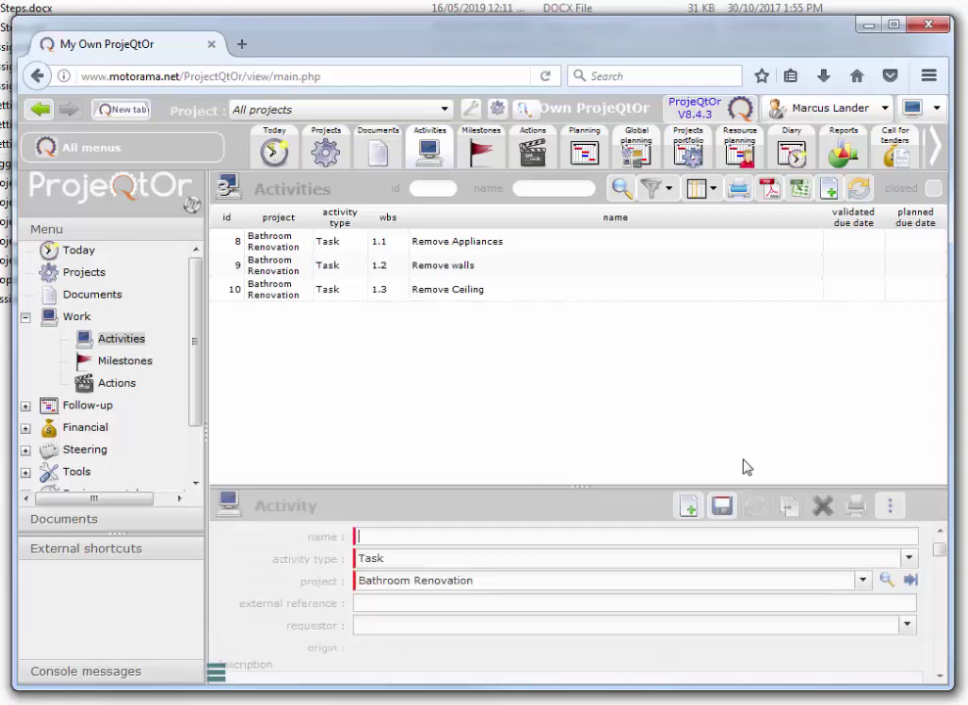
type("Remove Floor")
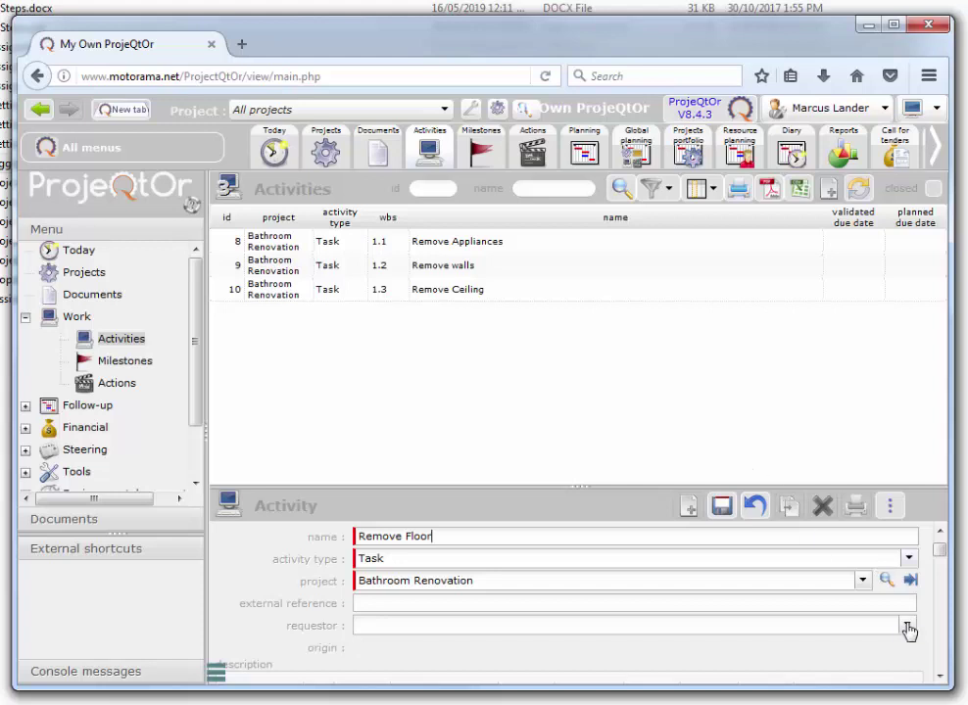
left_click(941, 676)
left_click(941, 676)
left_click(941, 676)
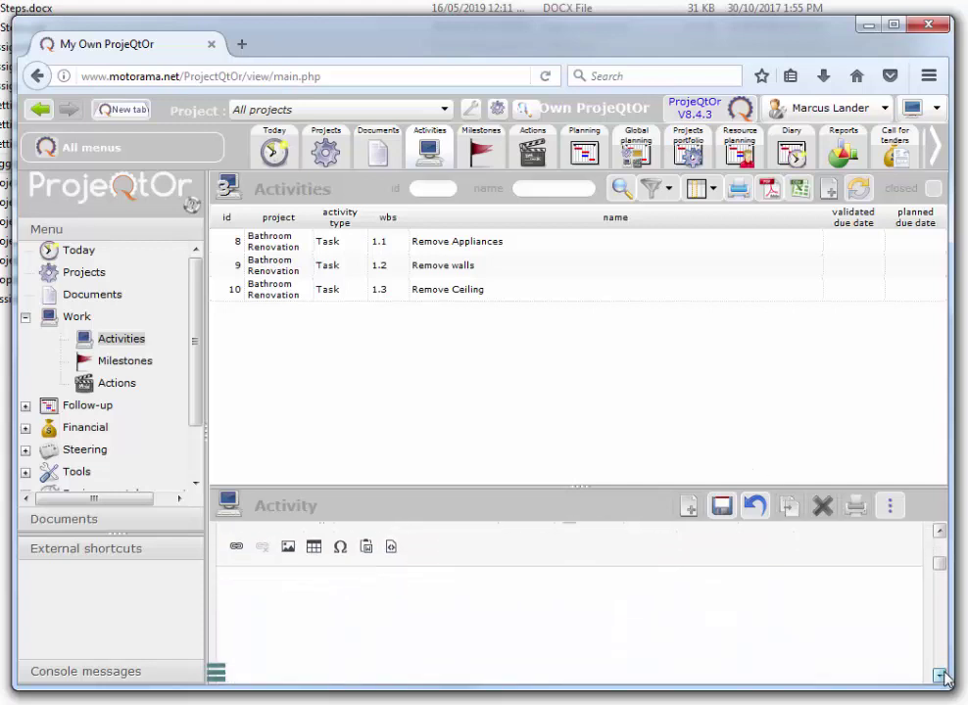
left_click(941, 676)
left_click(941, 676)
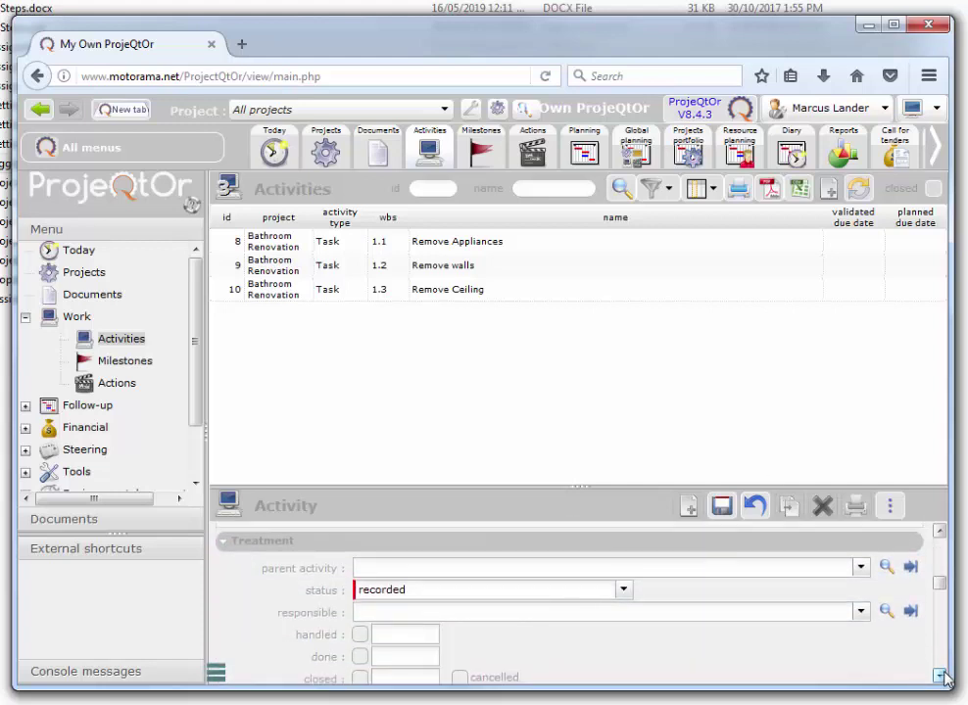
left_click(942, 676)
left_click(942, 676)
left_click(942, 676)
left_click(942, 676)
left_click(942, 676)
left_click(942, 676)
left_click(941, 676)
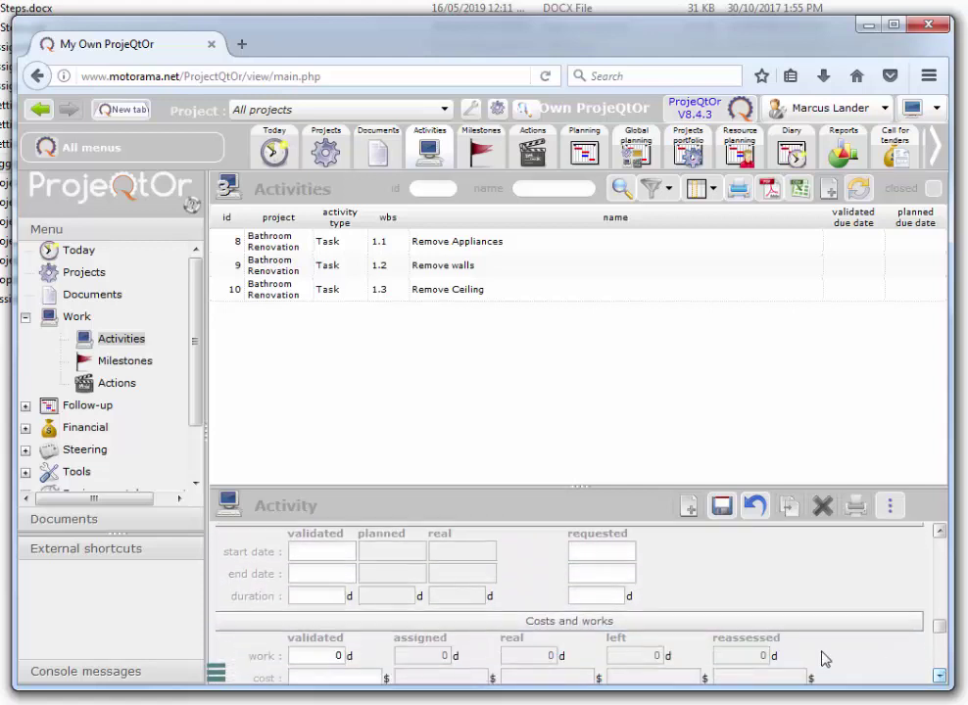
left_click(319, 597)
type("1")
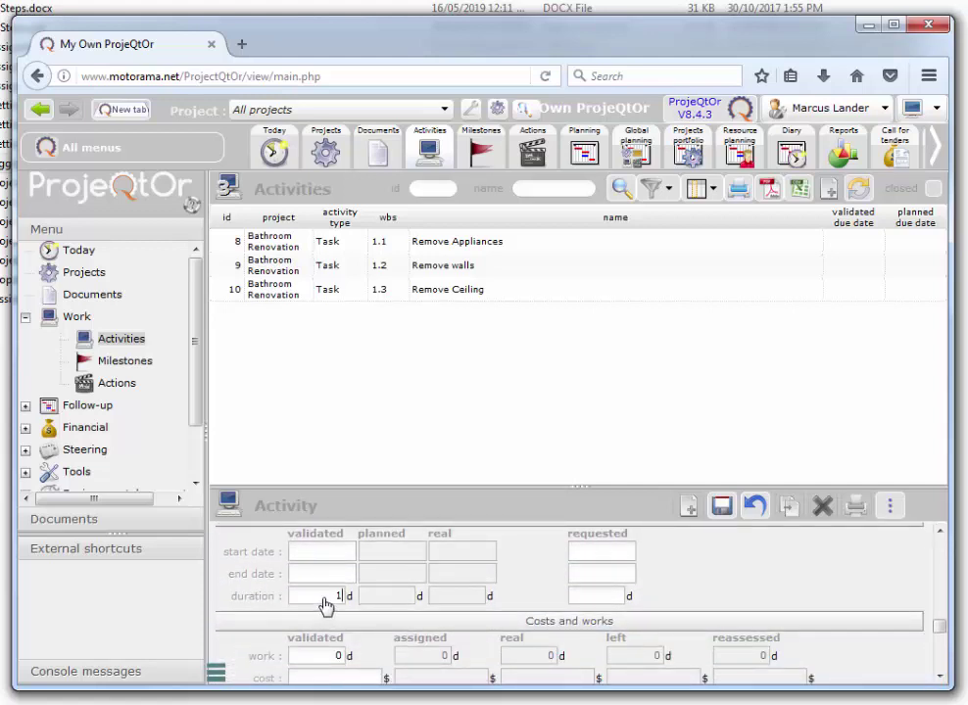
left_click(730, 515)
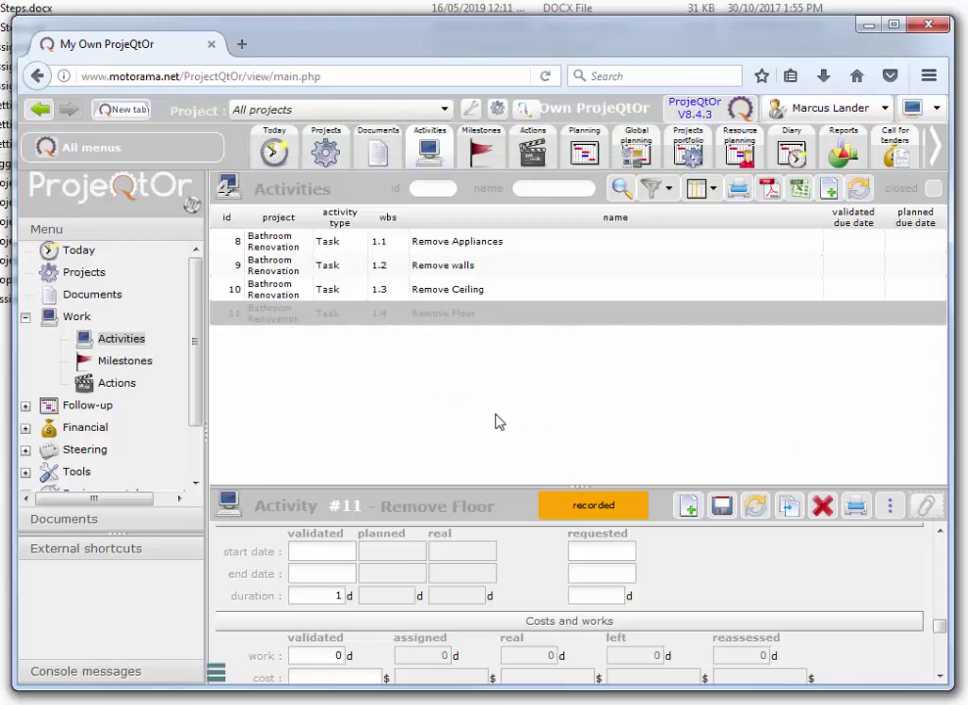
Create the activity 'Plumbing' with a 3-day validated duration, saved as #12 (WBS 1.5)
left_click(691, 508)
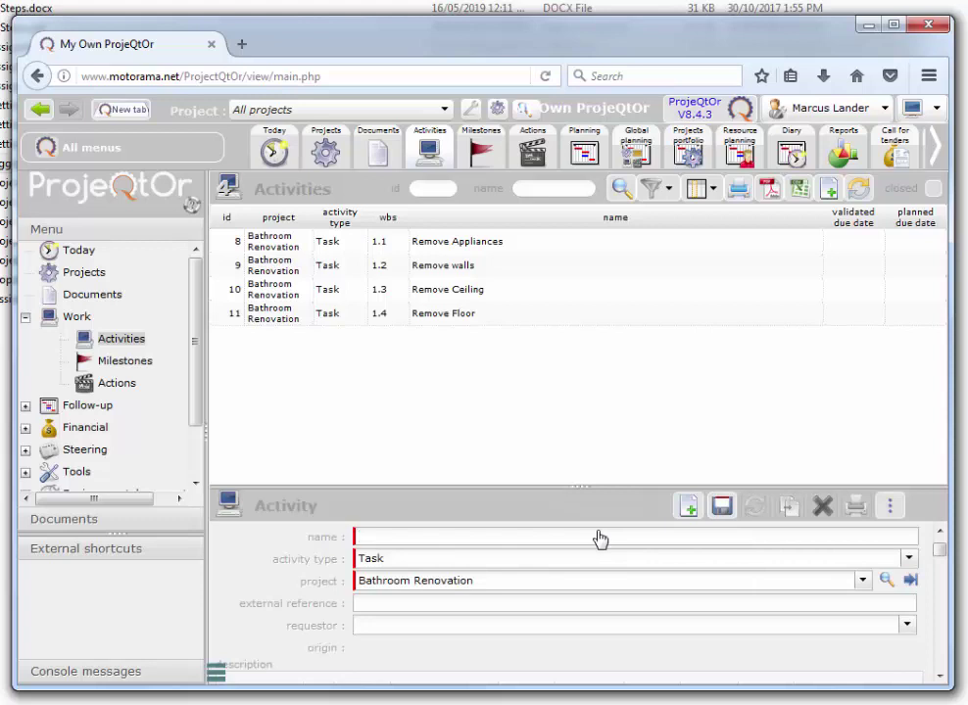
type("Plumbing")
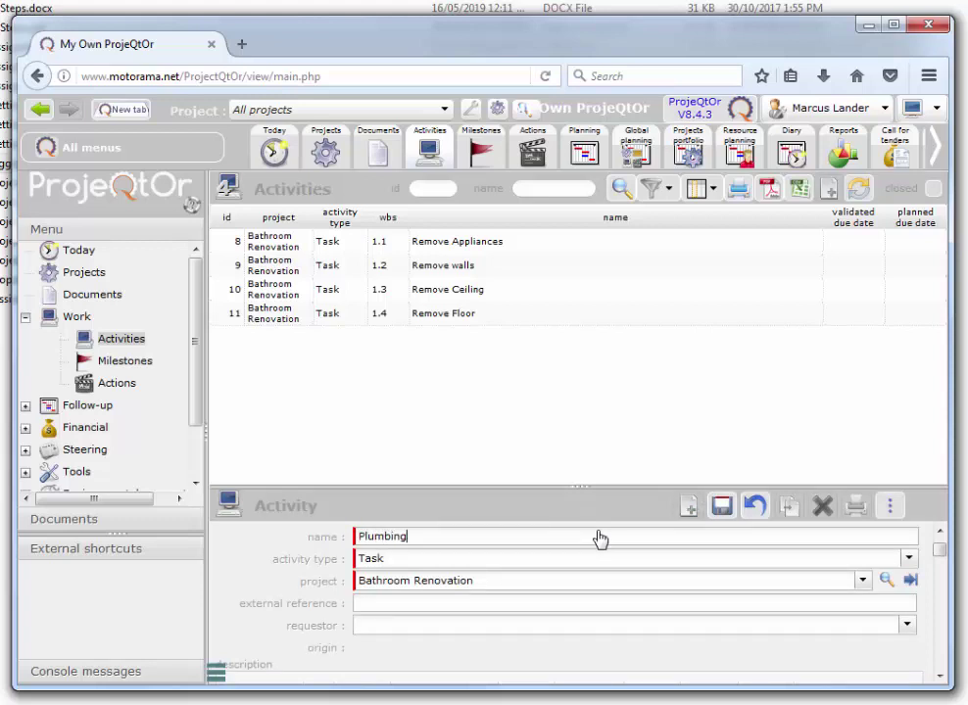
left_click(939, 678)
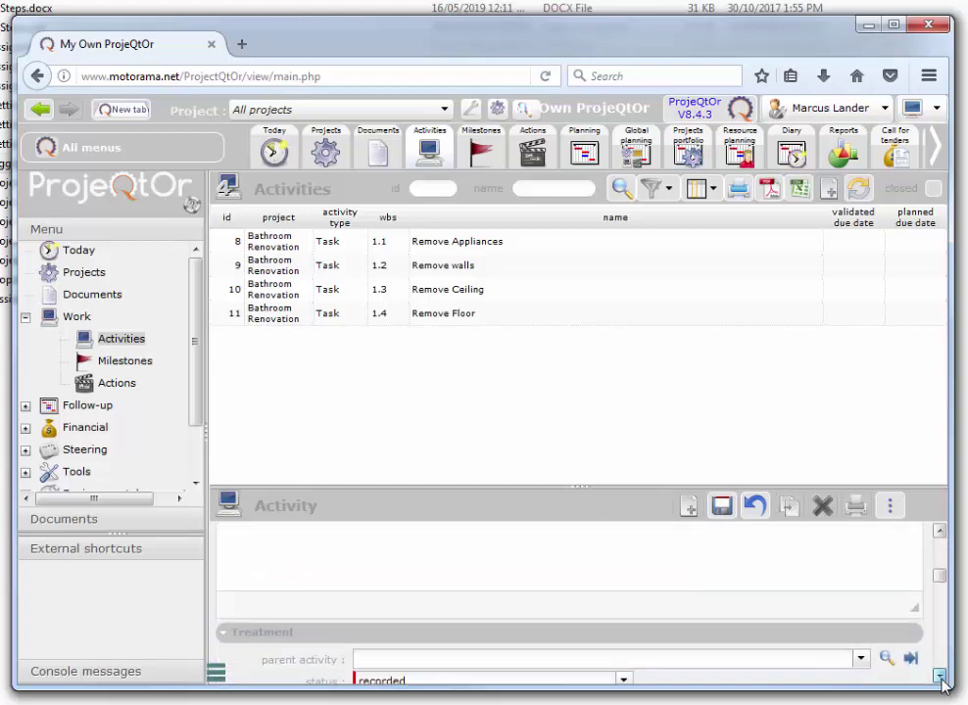
left_click_drag(941, 682, 941, 683)
type("3")
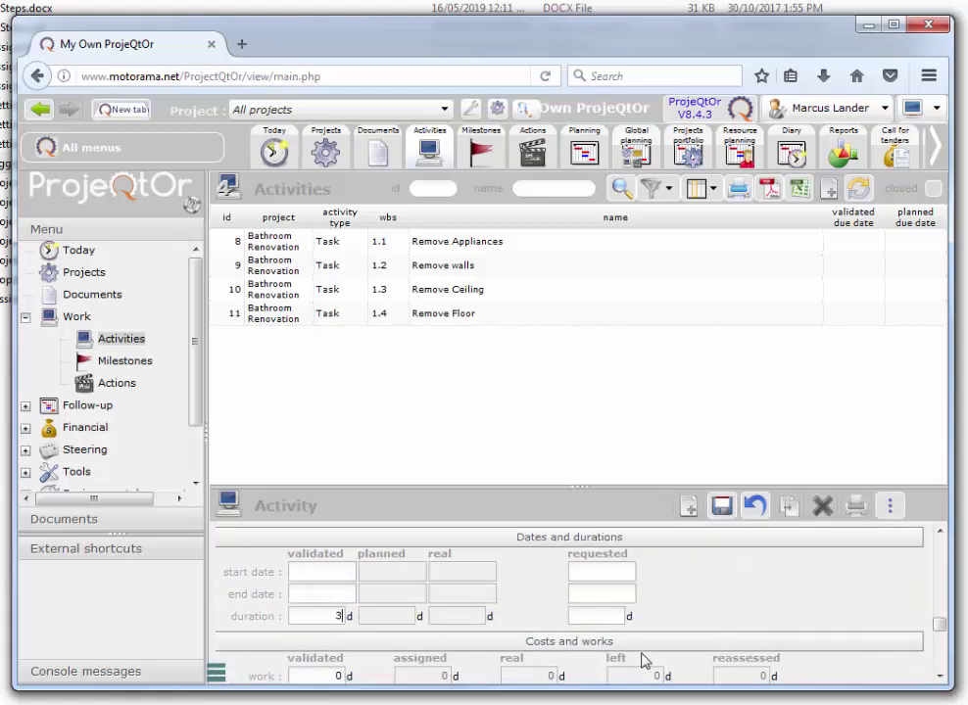
left_click(724, 511)
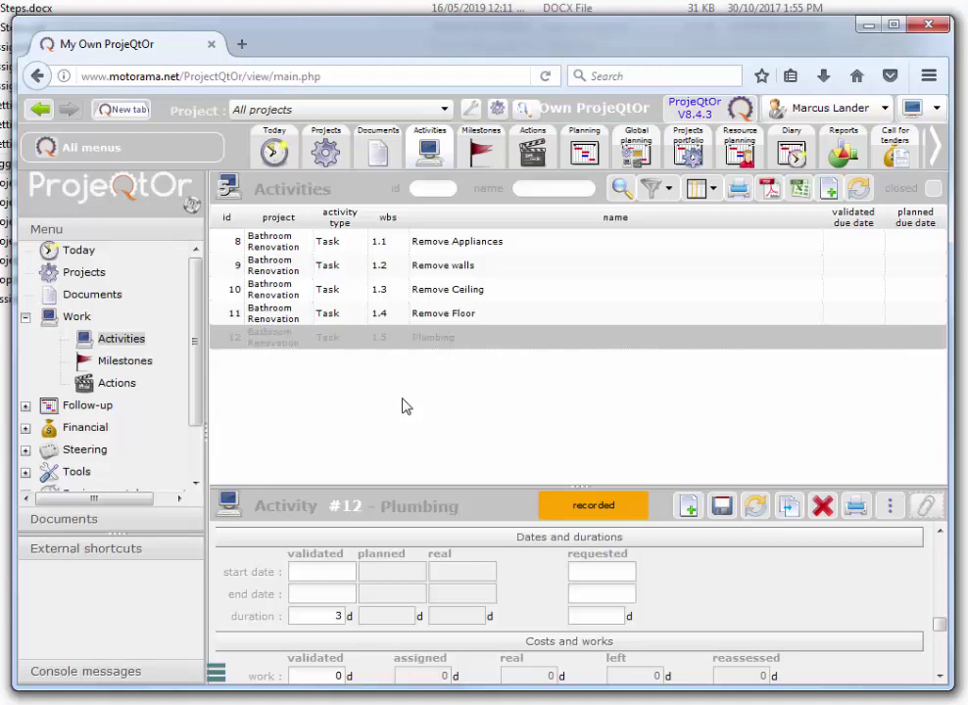
Start a new activity named 'New Plumbing' with a 2-day validated duration
left_click(690, 507)
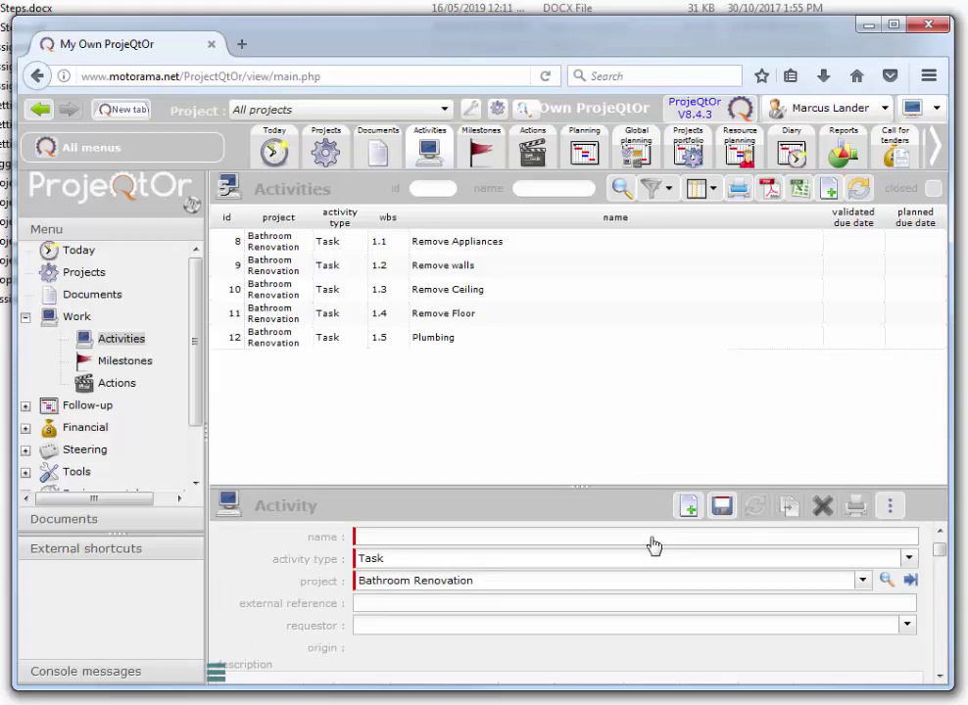
type("New Plumbing")
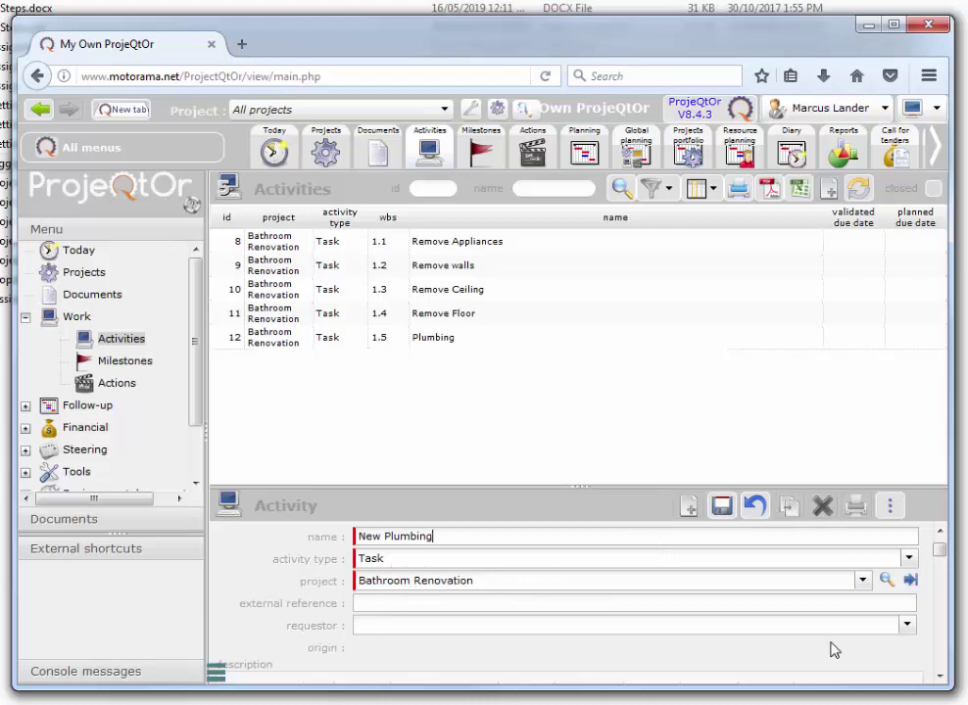
left_click(939, 678)
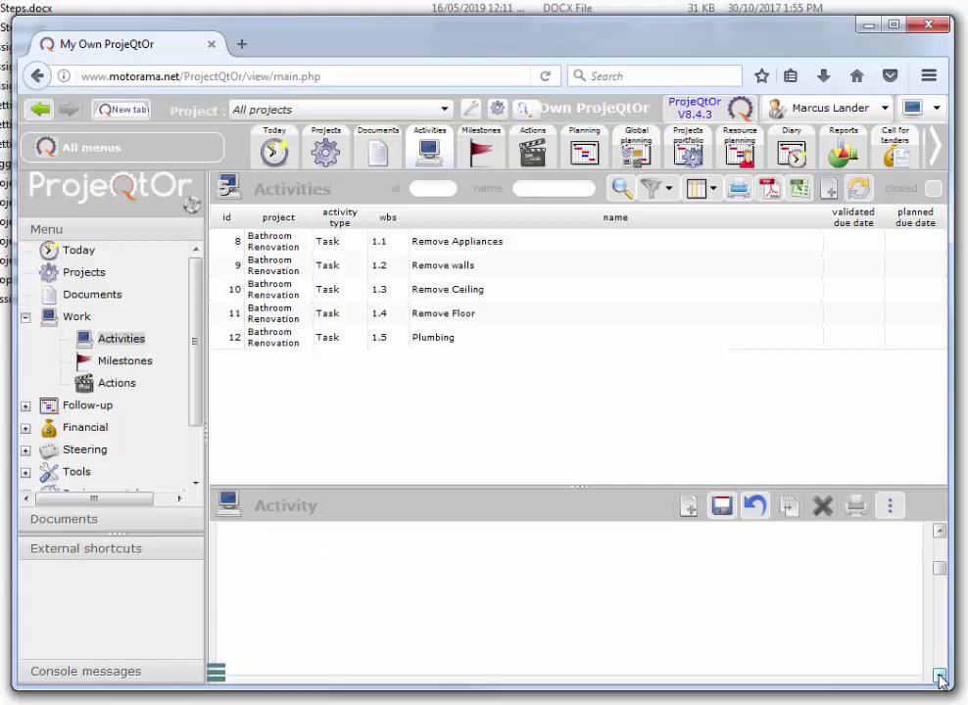
left_click(938, 678)
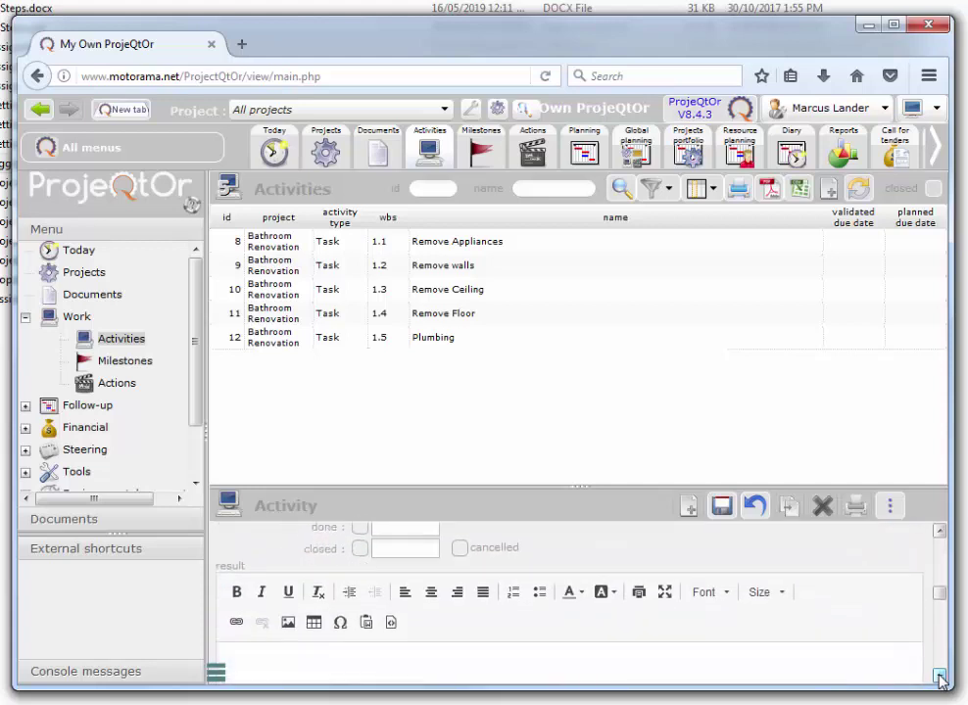
left_click(939, 678)
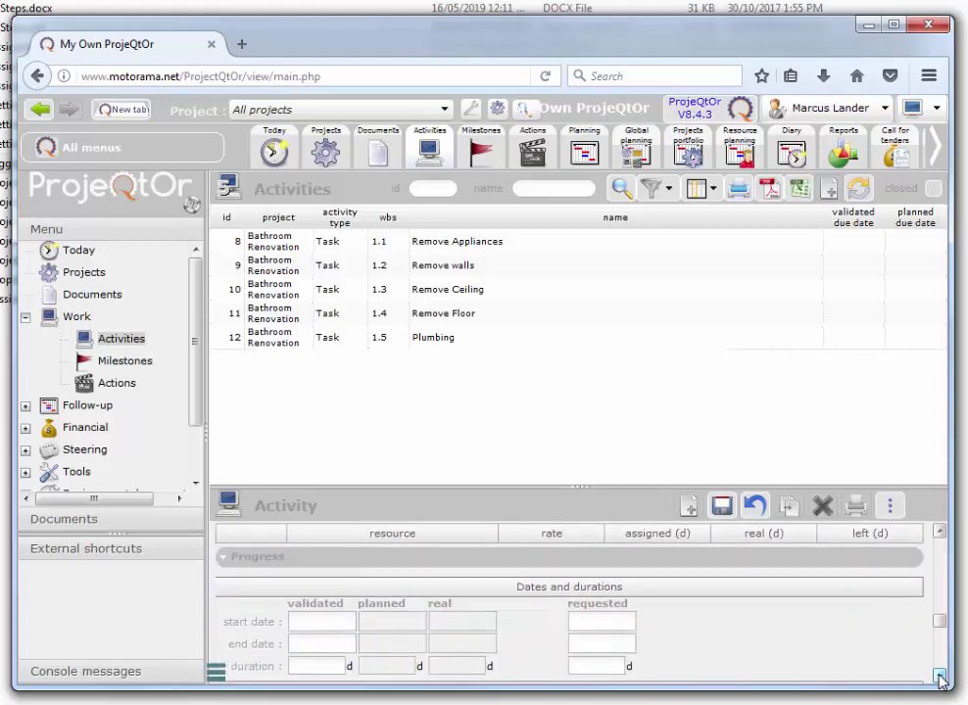
left_click(939, 678)
left_click(324, 587)
type("2")
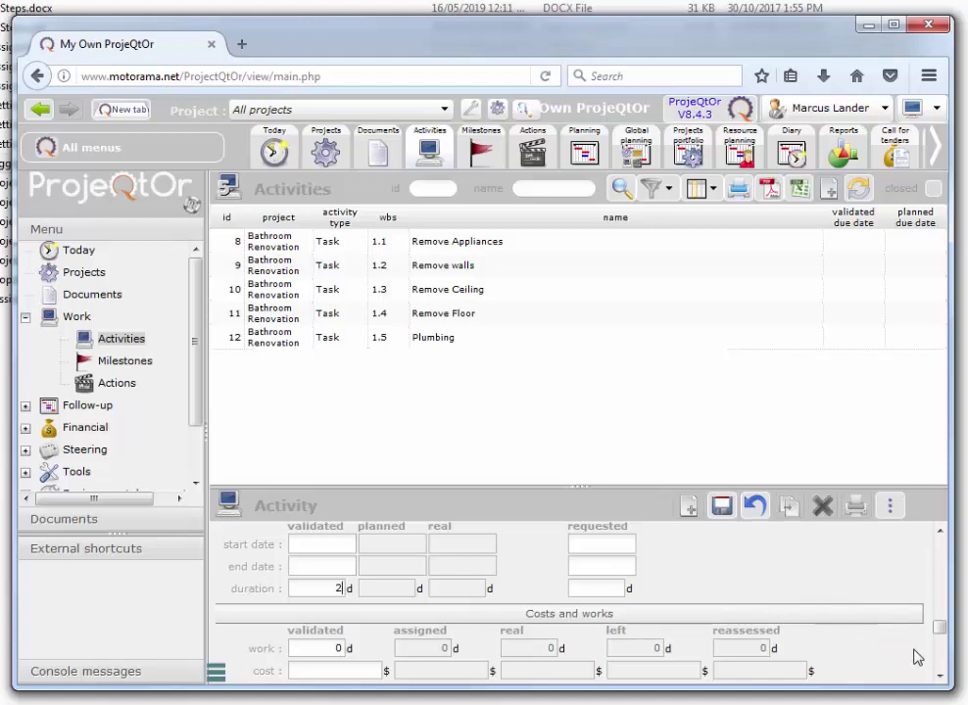
Set its parent activity to Plumbing [#12] and save it as #13 (WBS 1.5.1)
scroll(938, 534, "up", 3)
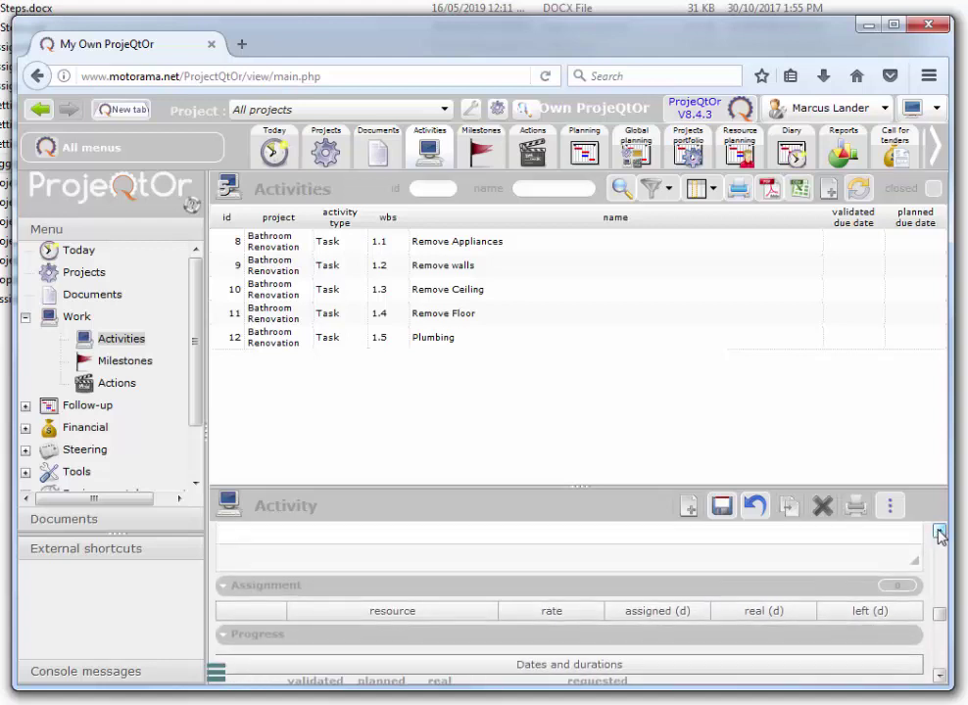
scroll(939, 534, "up", 5)
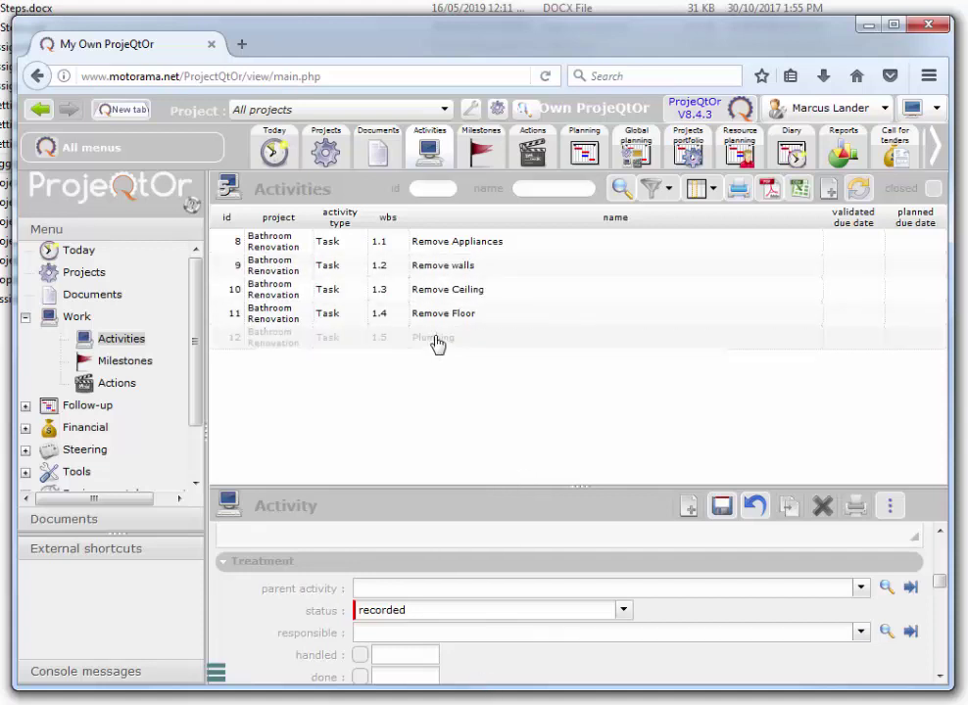
left_click(860, 589)
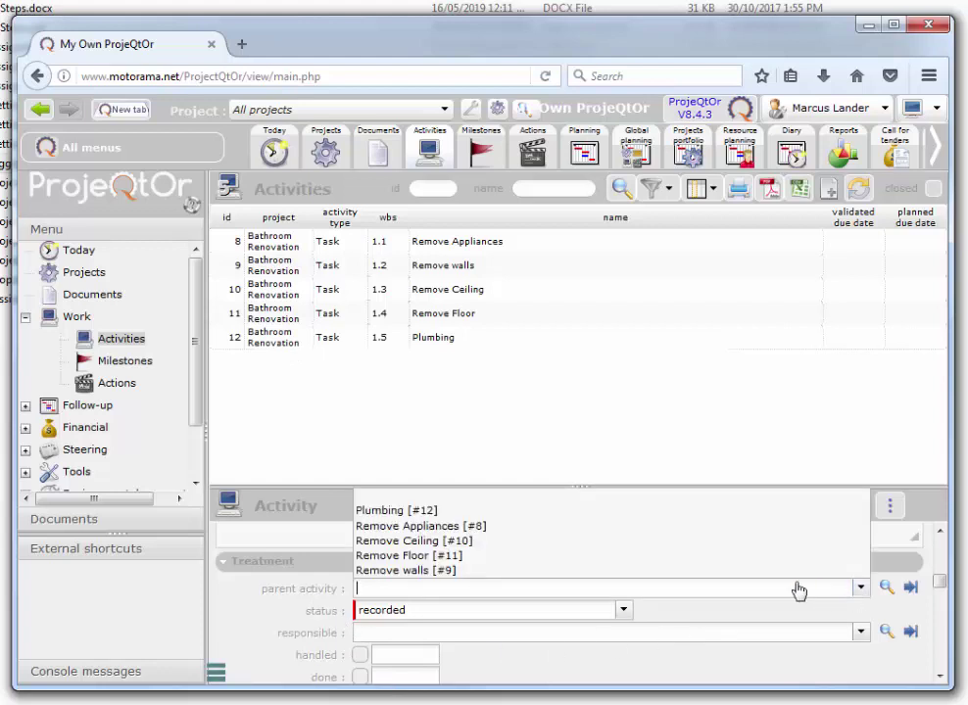
left_click(495, 517)
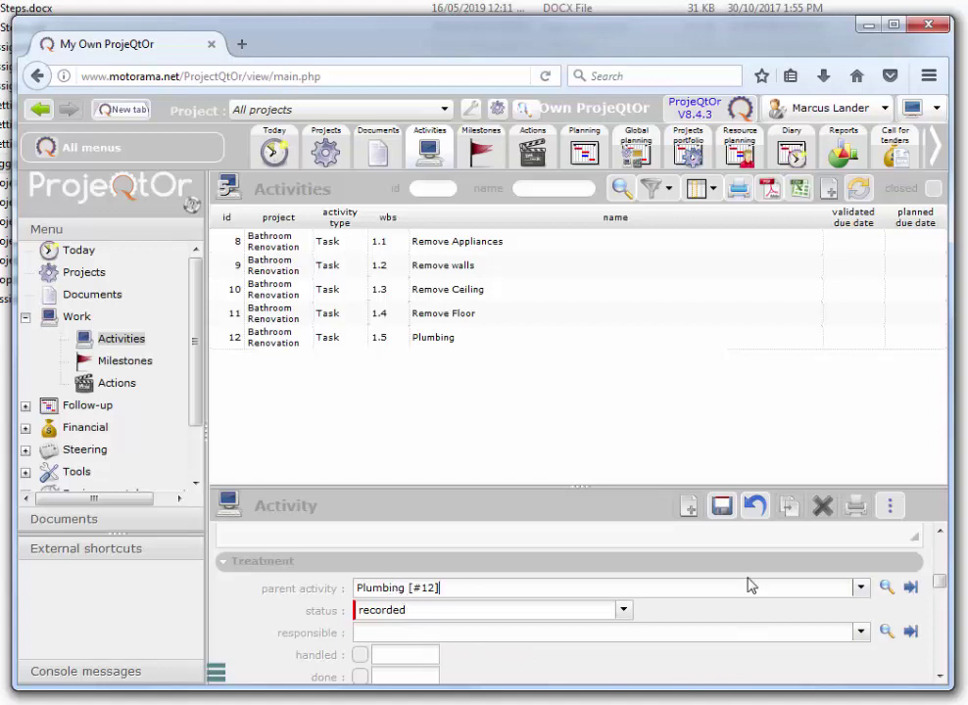
left_click(722, 506)
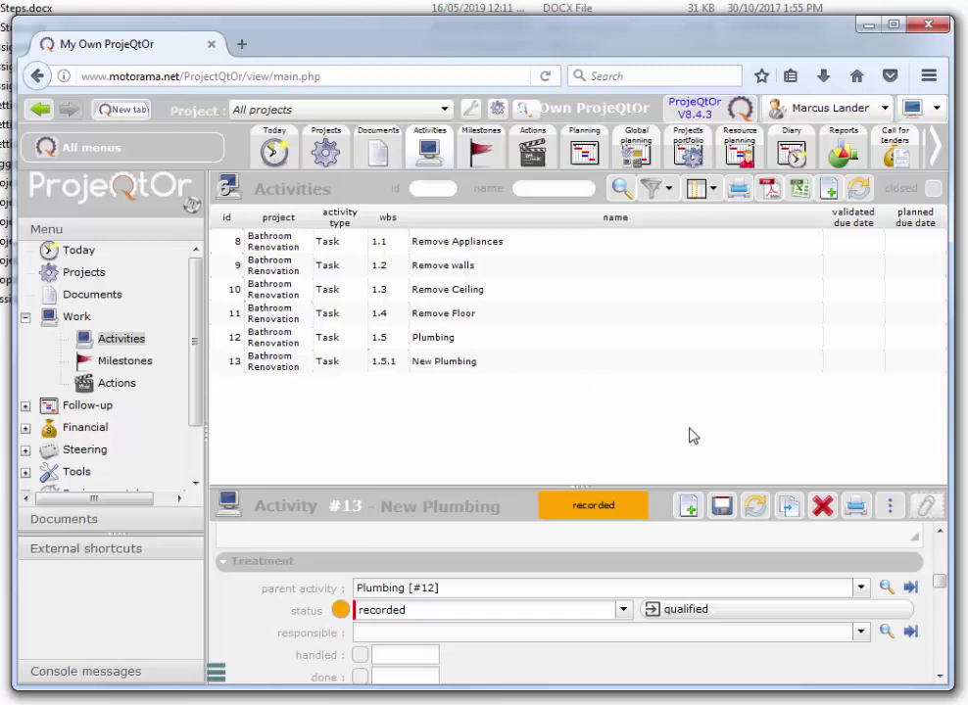
Open the Planning view to see the Bathroom Renovation Gantt chart with New Plumbing under Plumbing
left_click(589, 157)
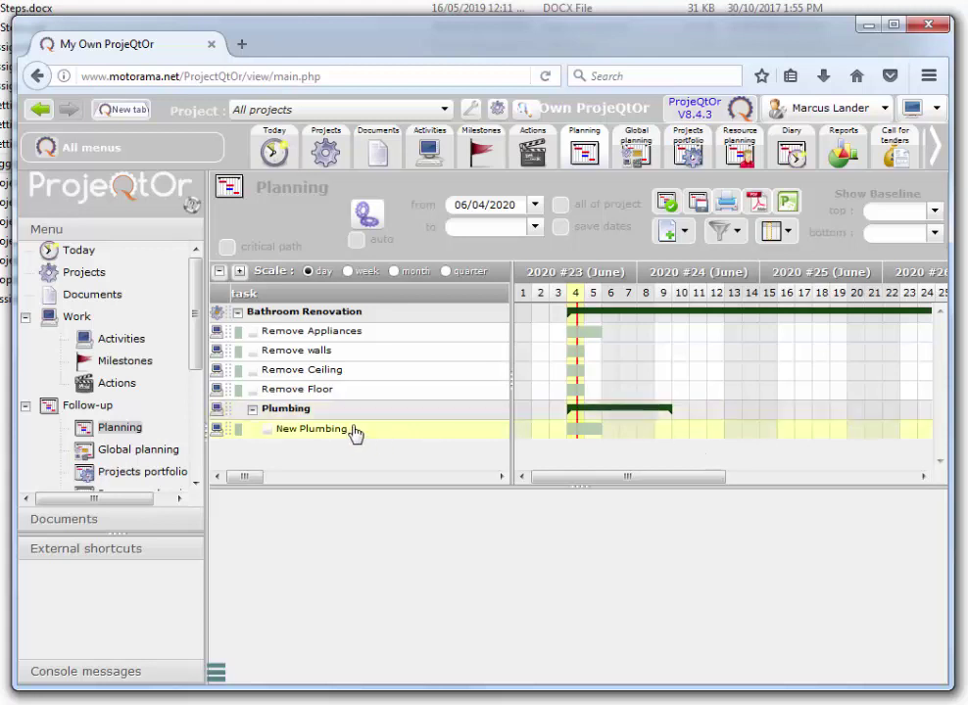
Open activity #13 from the Activities list and rename it from 'New Plumbing' to 'Remove Old Plumbing'
left_click(118, 345)
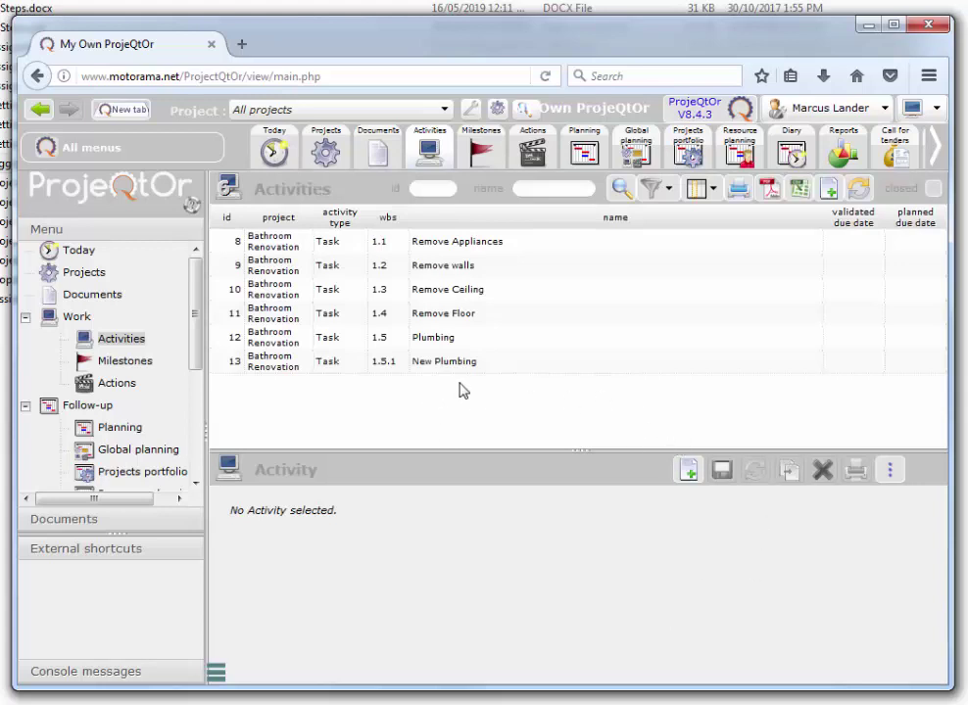
left_click_drag(465, 378, 551, 408)
left_click_drag(459, 373, 454, 370)
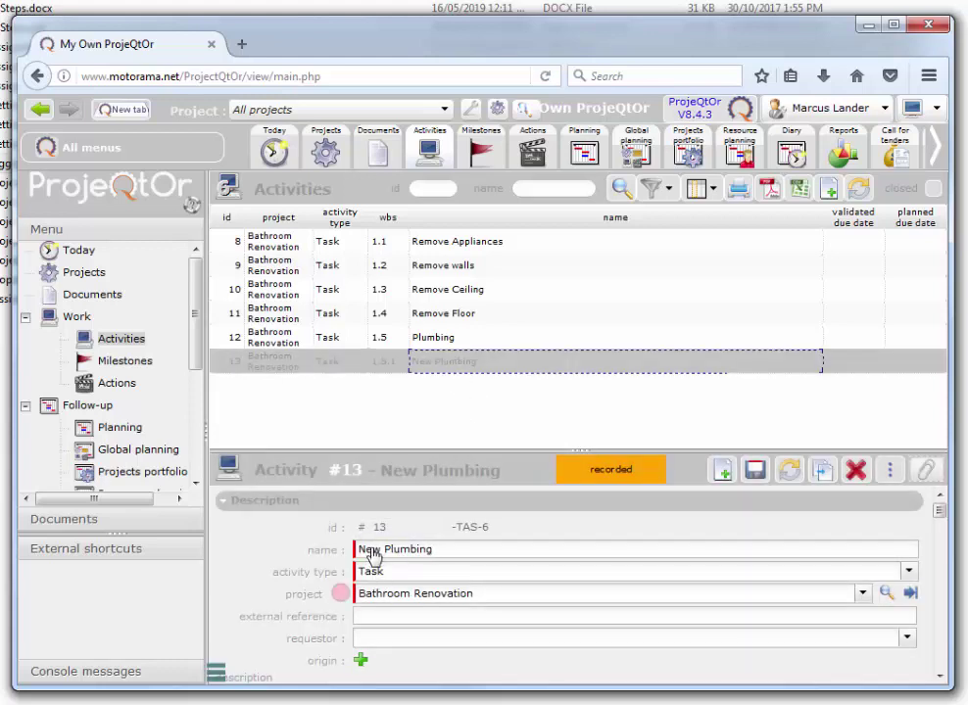
left_click_drag(452, 556, 280, 431)
type("Re")
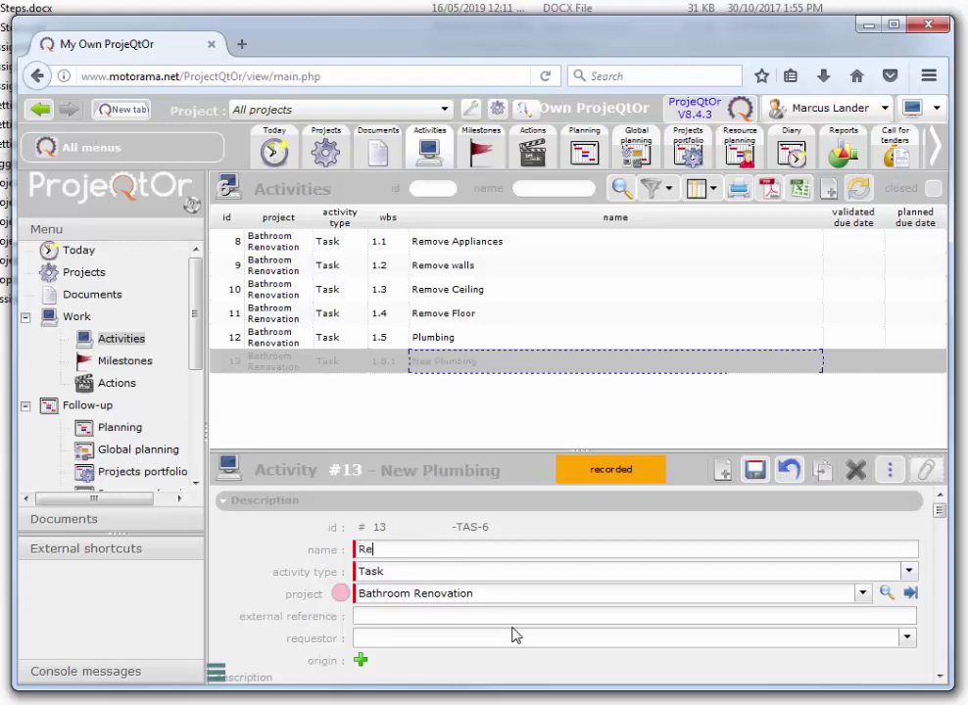
type("move Old Plumbing")
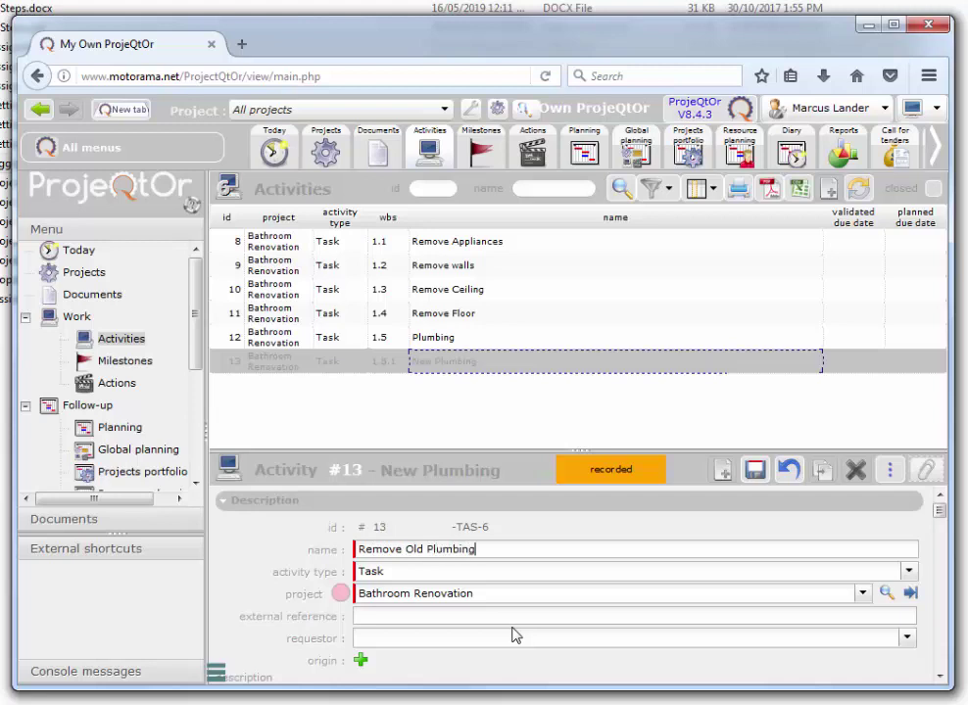
Change its validated duration to 1 day and save the activity
left_click(938, 676)
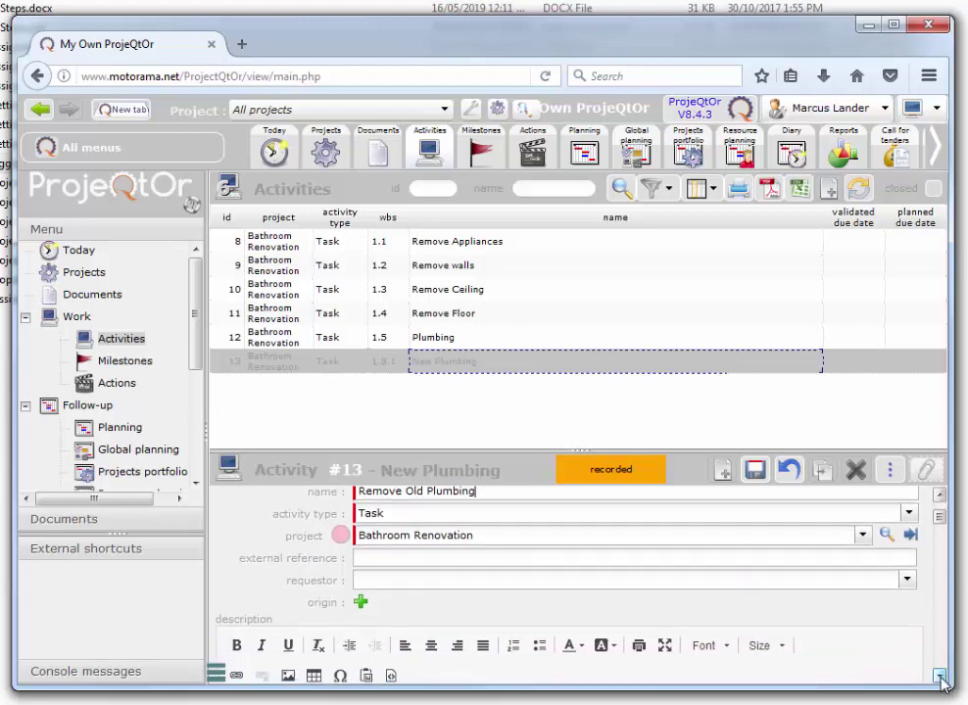
scroll(939, 676, "down", 5)
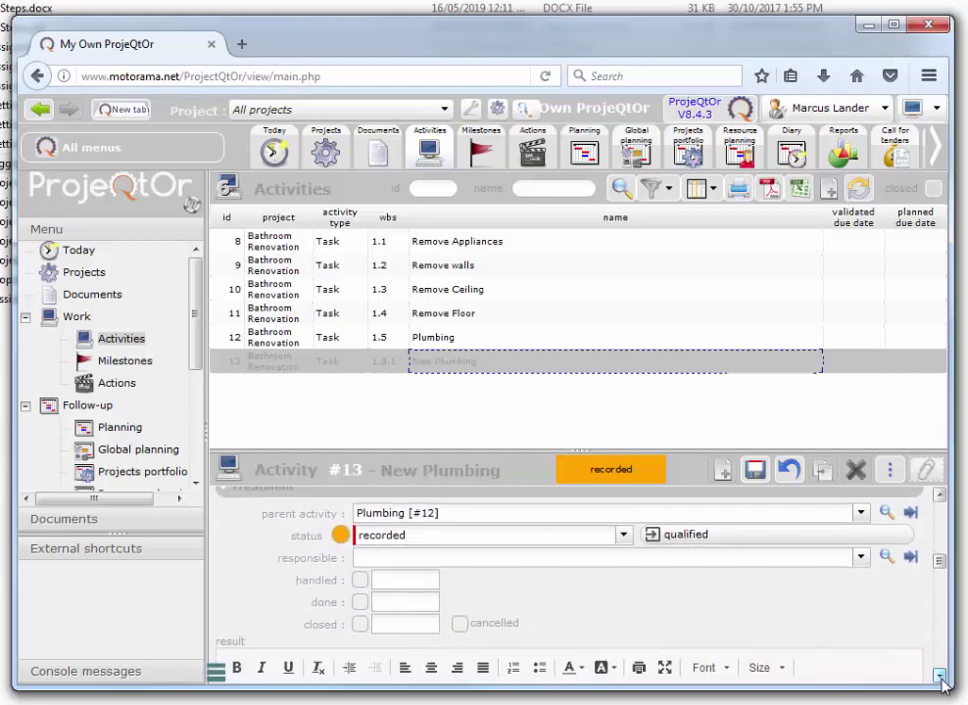
scroll(940, 683, "down", 5)
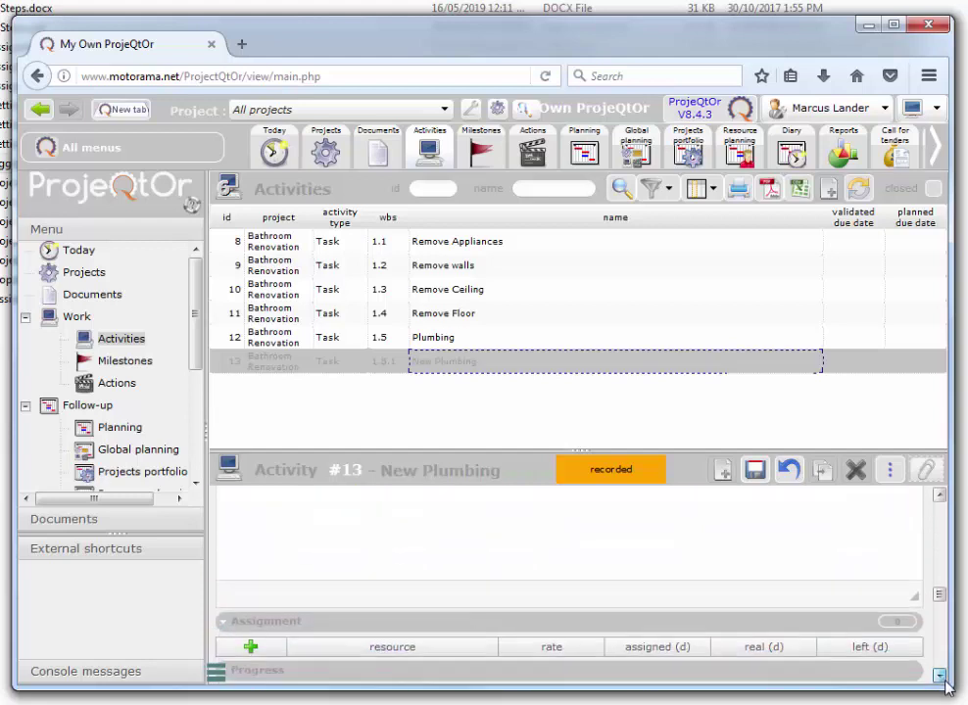
scroll(947, 688, "down", 5)
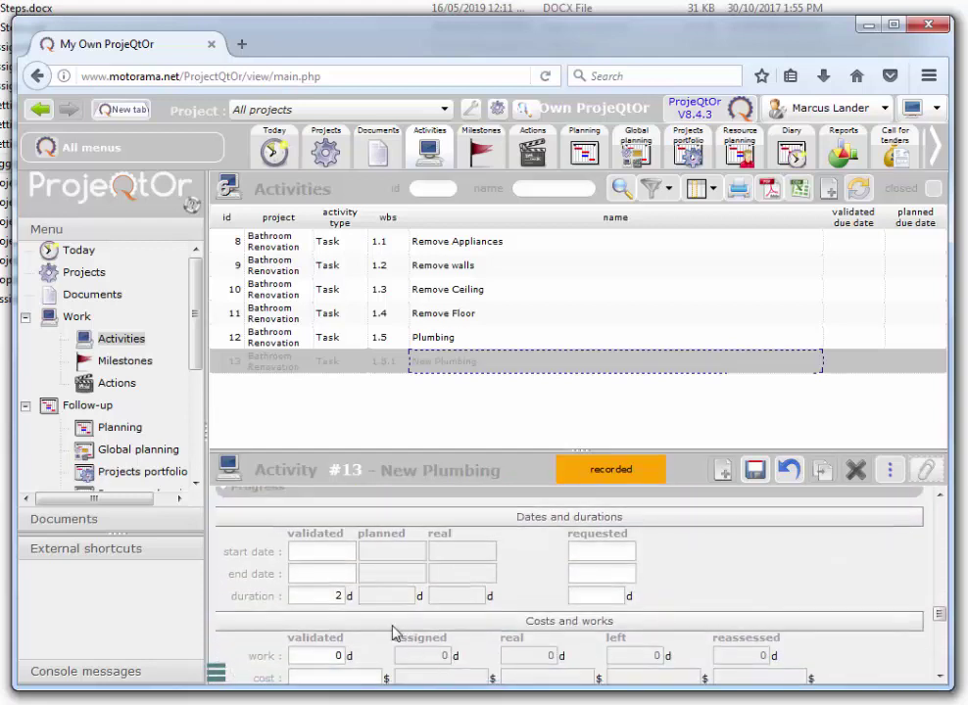
double_click(337, 596)
type("1")
left_click(759, 472)
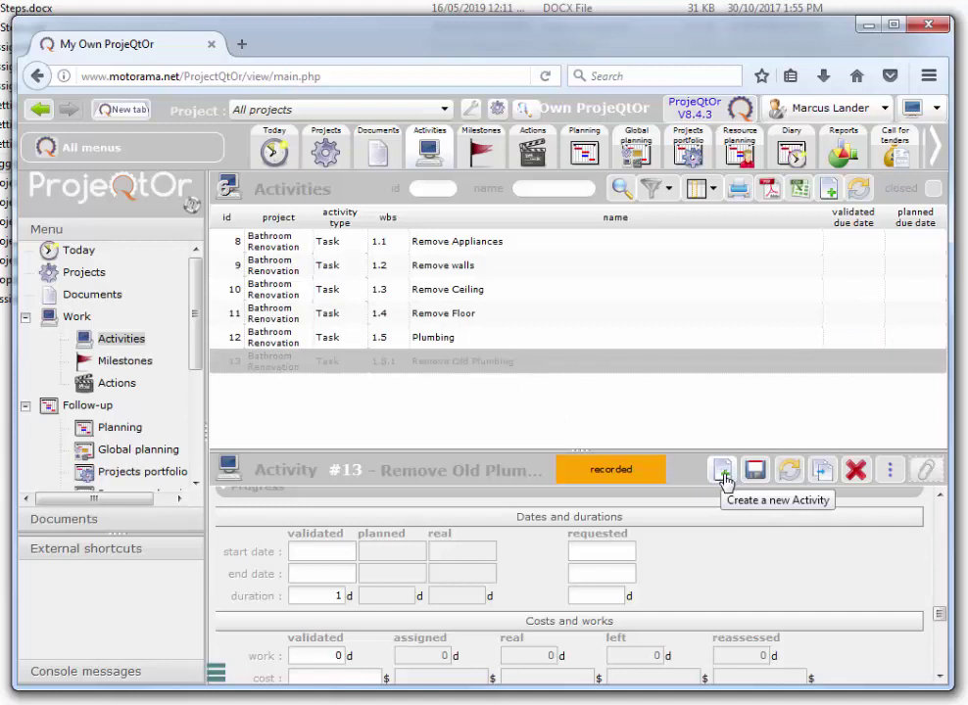
Start a new activity named 'New Plumbing', correcting the typos in the name
left_click(724, 478)
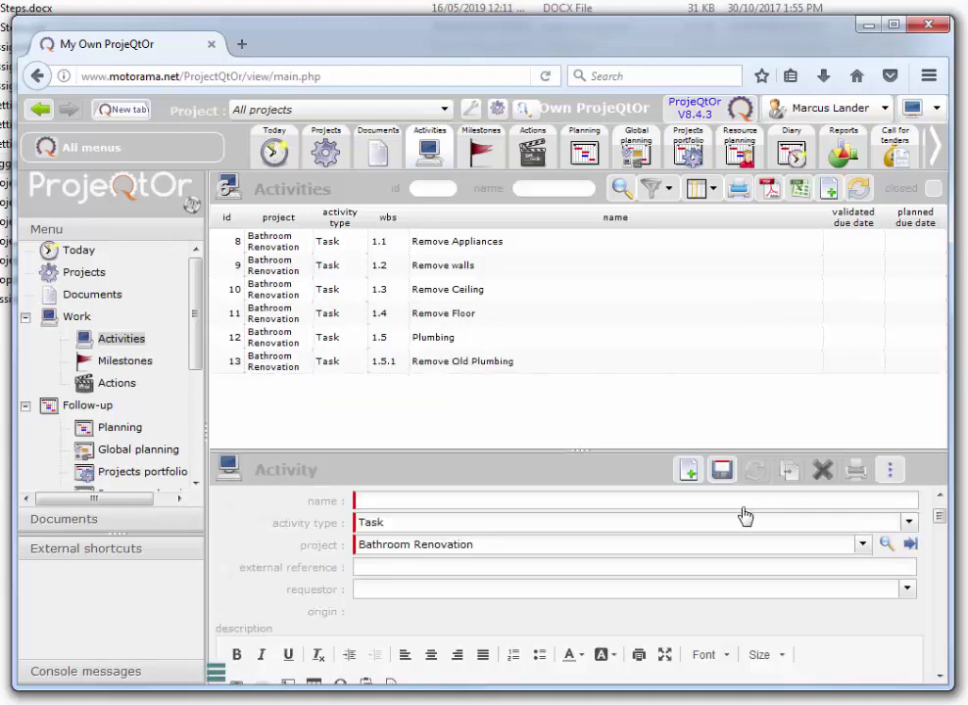
type("Add ")
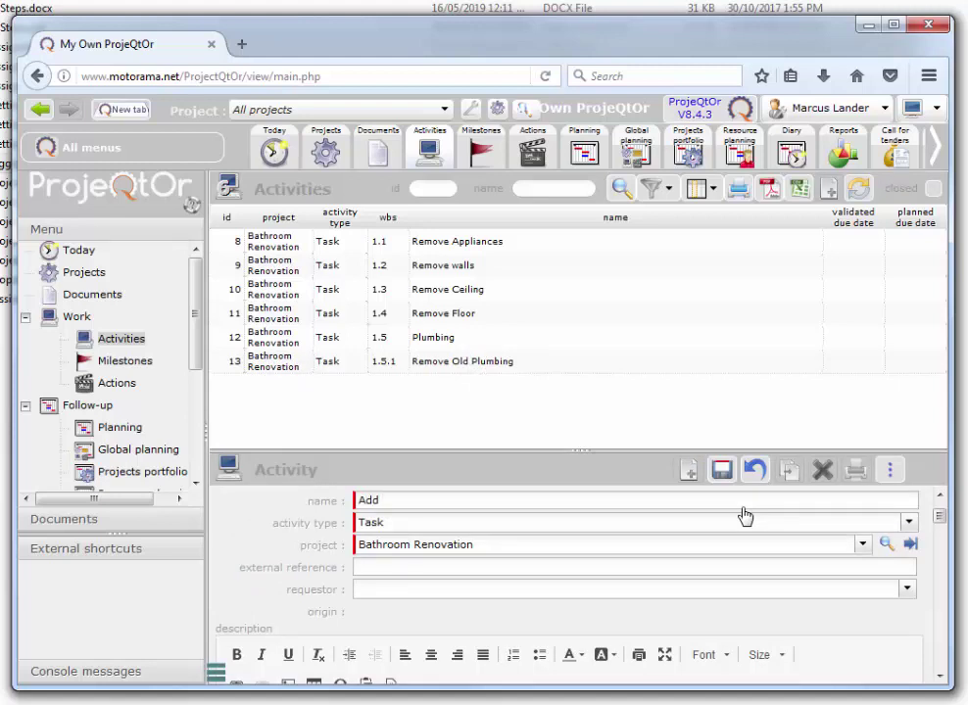
type("New")
key("BackSpace")
key("BackSpace")
key("BackSpace")
key("BackSpace")
key("BackSpace")
key("BackSpace")
type("New Plubm")
key("BackSpace")
key("BackSpace")
type("mbi")
key("BackSpace")
type("bing")
Give it a 2-day validated duration and save it as activity #14
left_click(939, 677)
left_click(939, 677)
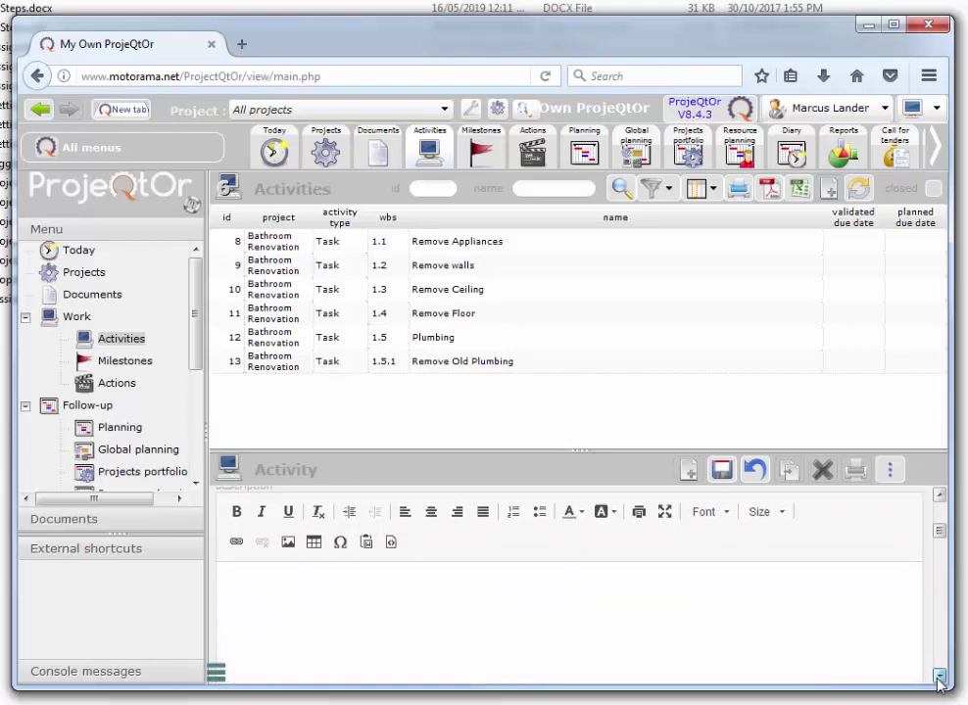
left_click(938, 678)
left_click(939, 678)
left_click(939, 678)
left_click(939, 678)
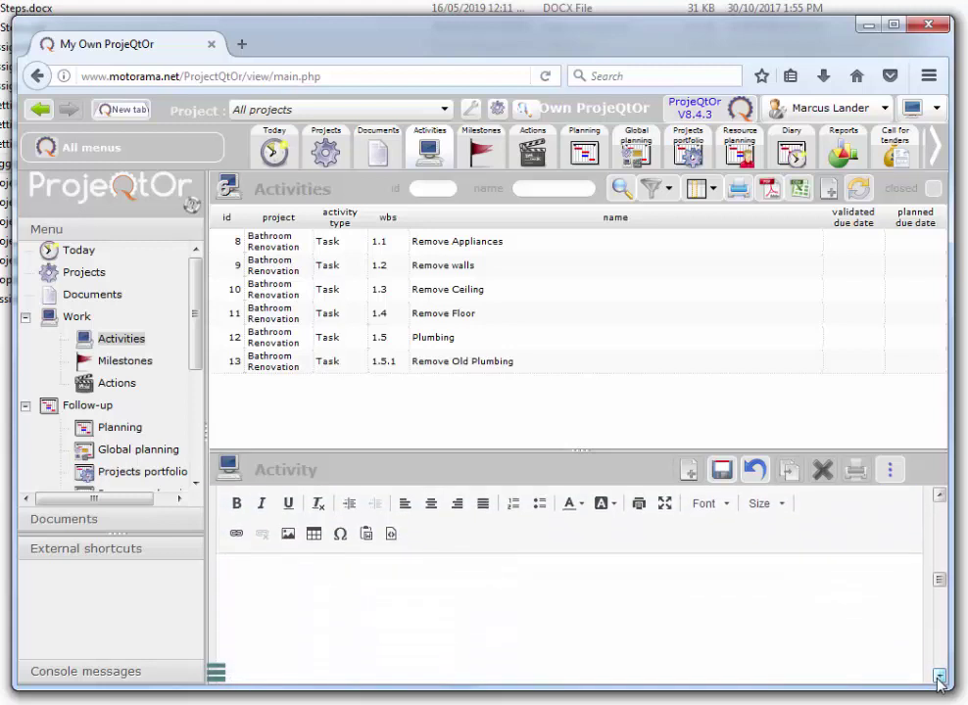
left_click(938, 678)
left_click(938, 677)
left_click(939, 678)
left_click(938, 678)
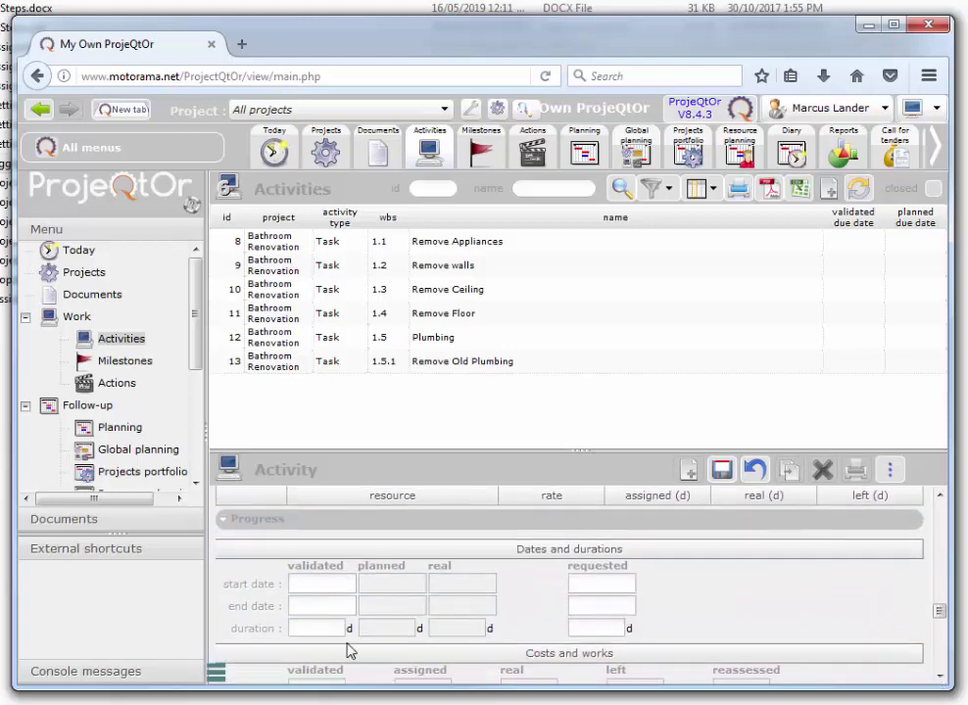
left_click(329, 635)
type("2")
left_click(725, 470)
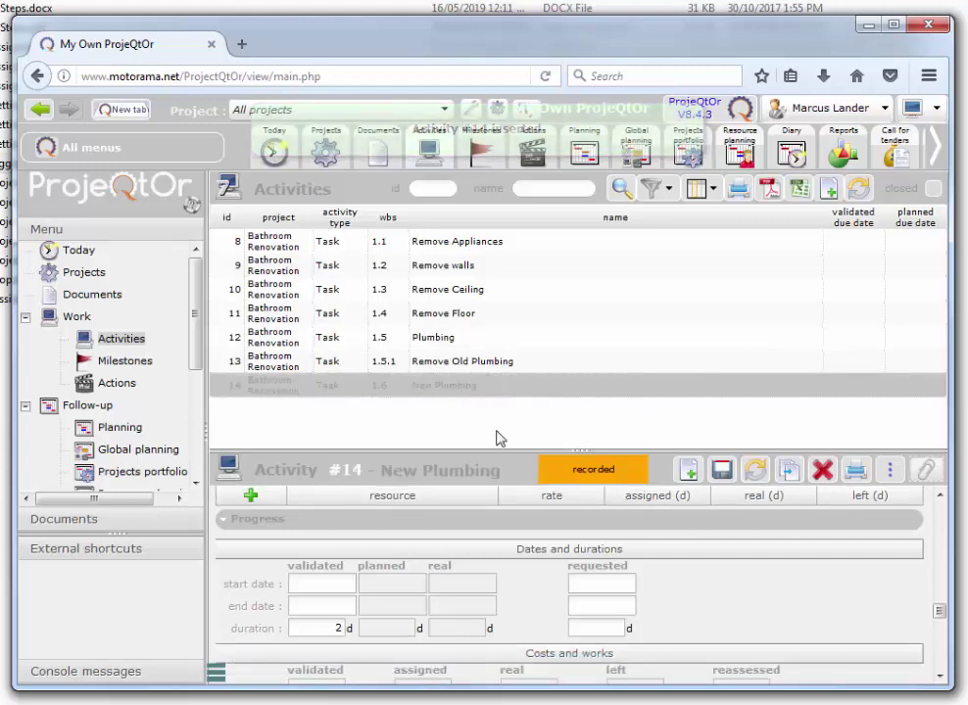
Make Plumbing [#12] the parent of New Plumbing (#14), placing it at WBS 1.5.2
left_click(362, 391)
left_click_drag(938, 615, 930, 575)
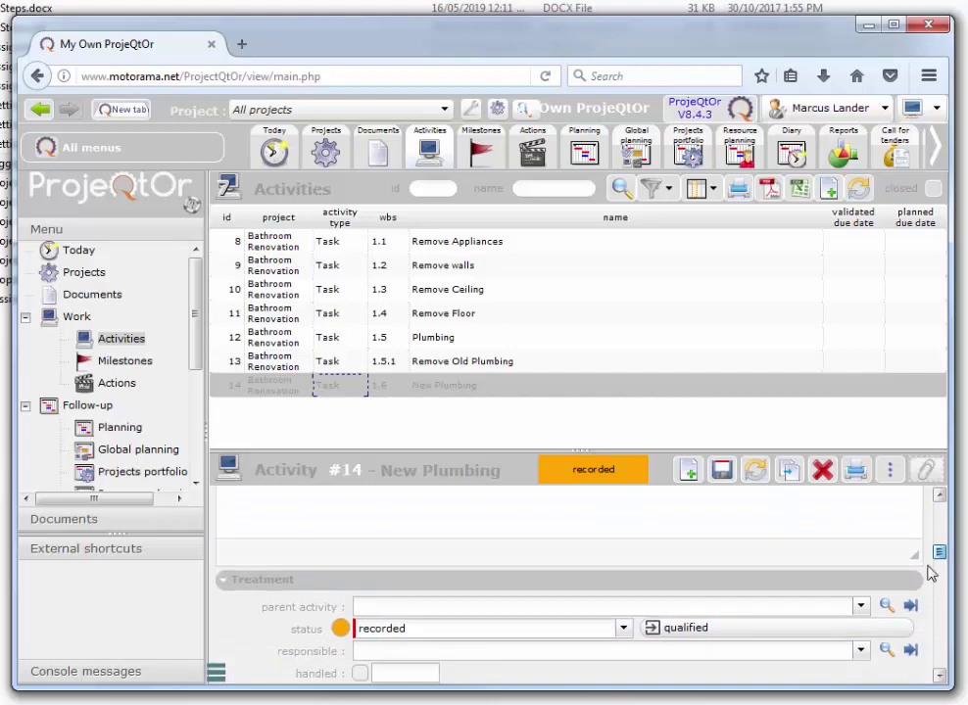
left_click(864, 608)
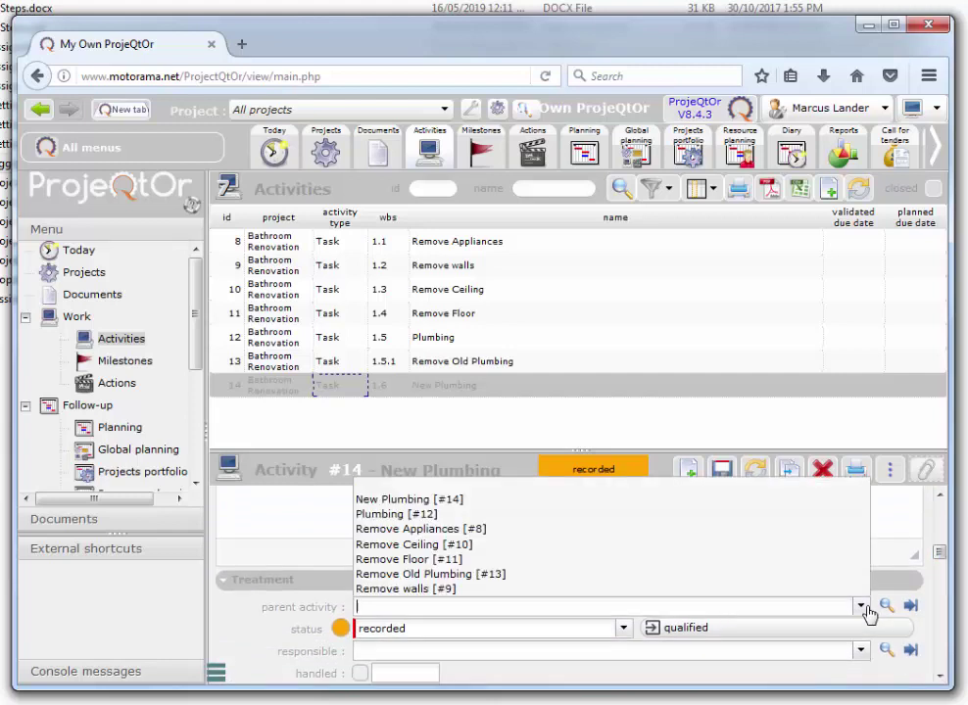
left_click(453, 516)
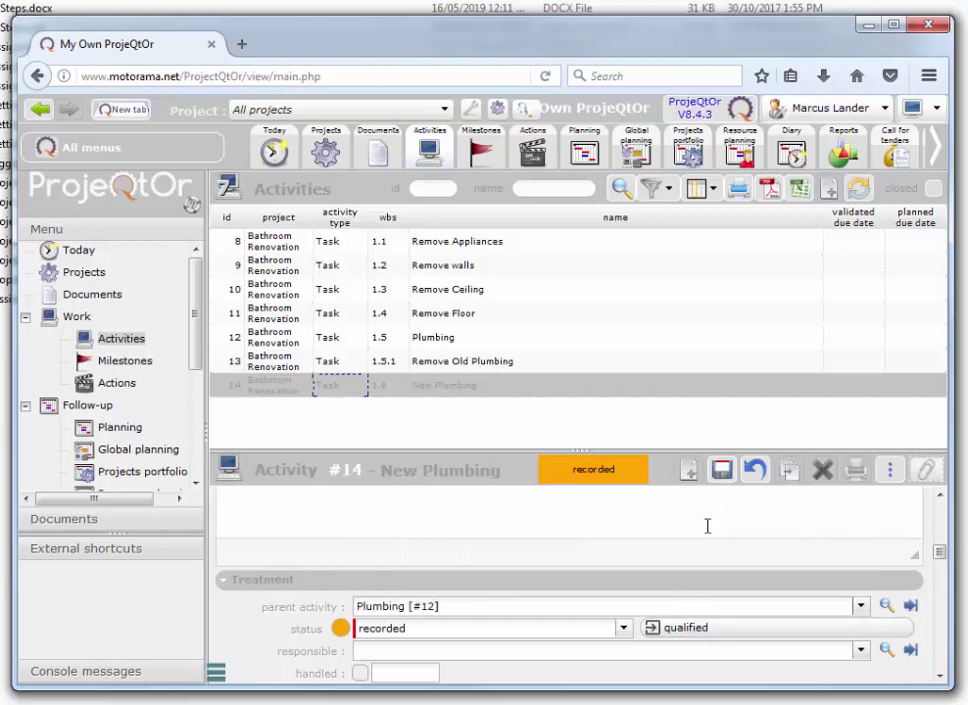
left_click(721, 470)
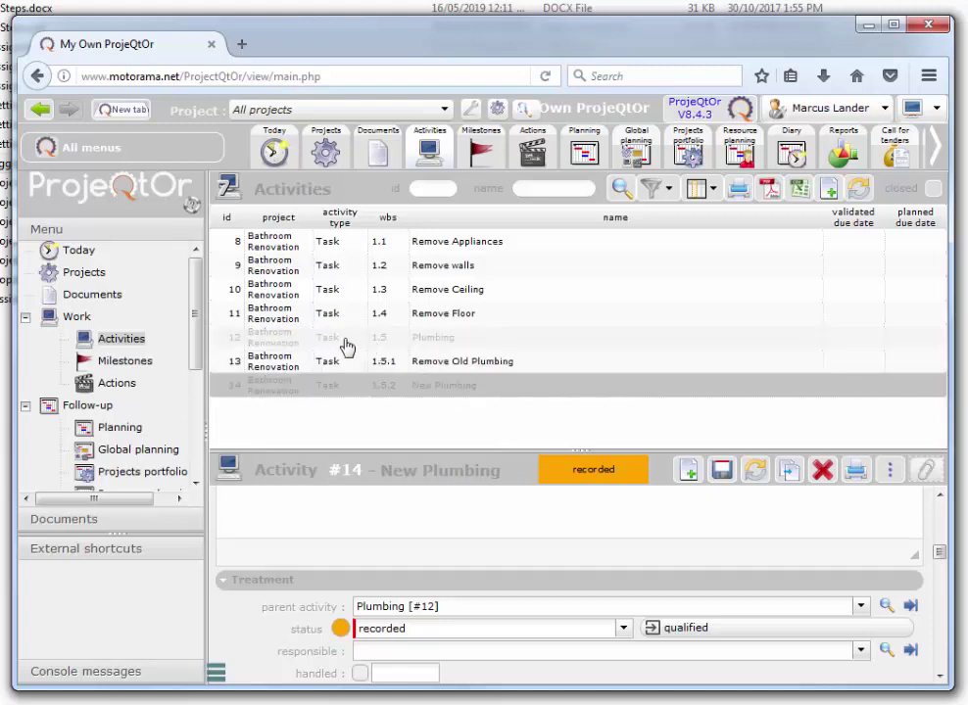
Remove the 3-day validated duration from Plumbing (#12) and save it
left_click(289, 343)
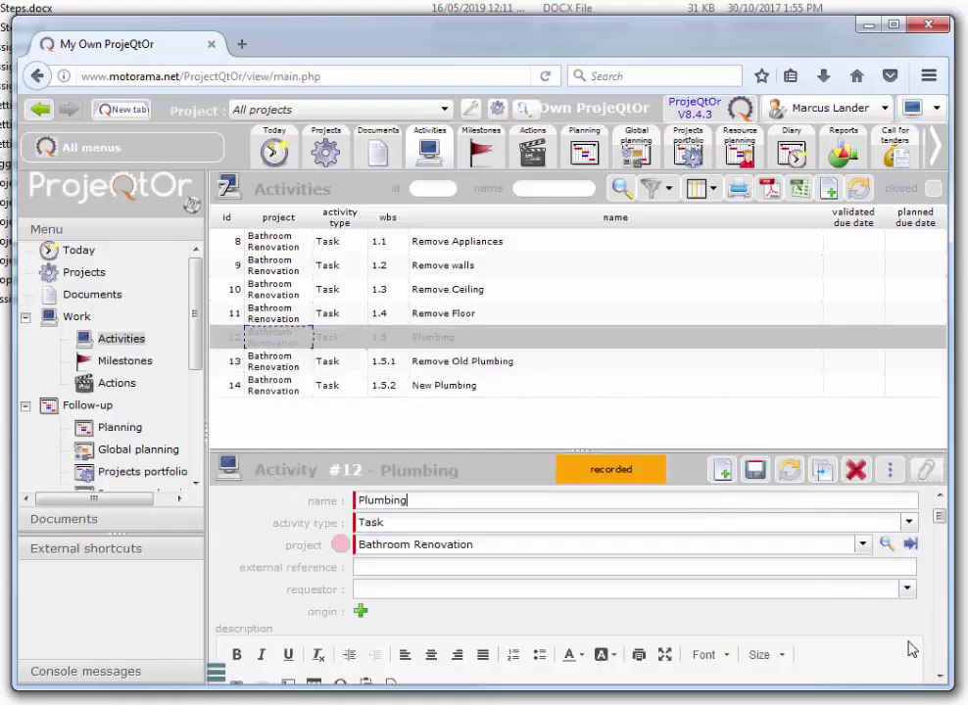
left_click(939, 676)
left_click(938, 676)
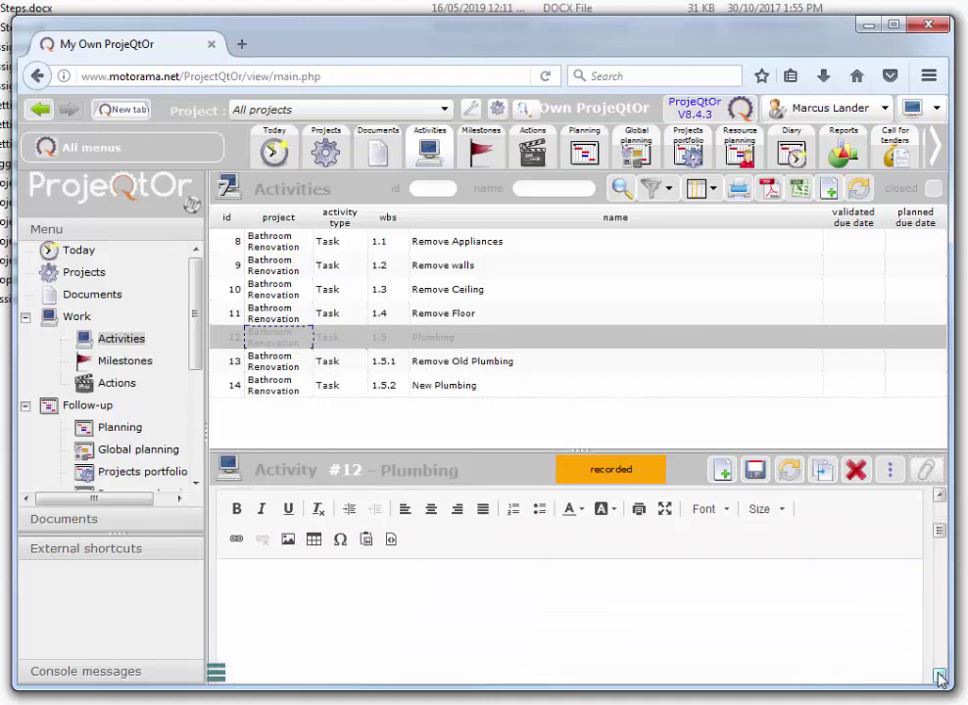
left_click(938, 676)
left_click(939, 676)
double_click(336, 581)
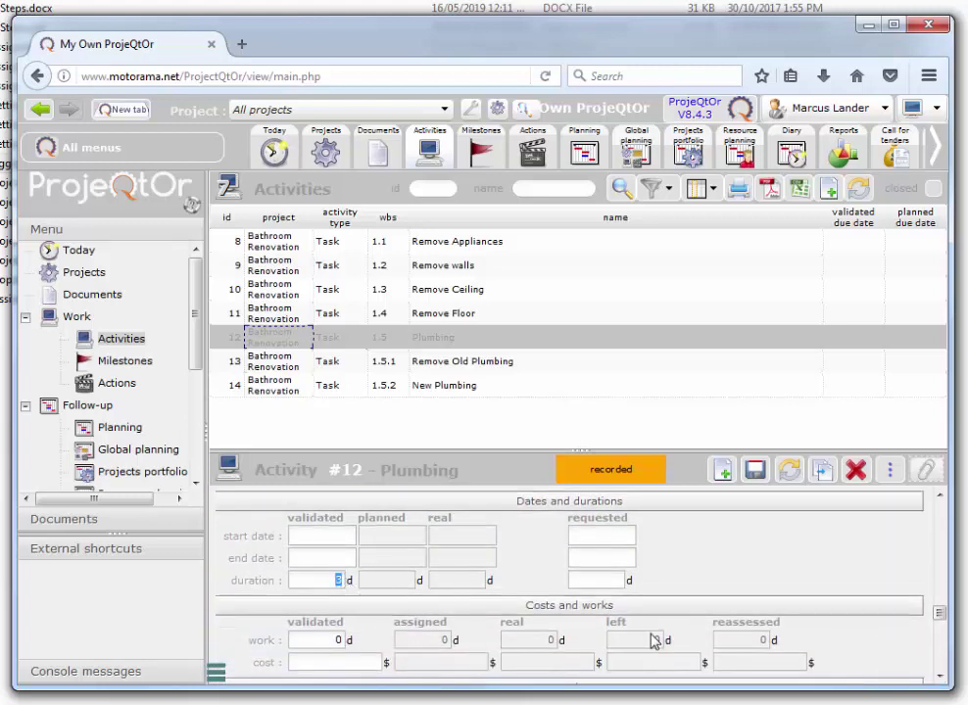
key("BackSpace")
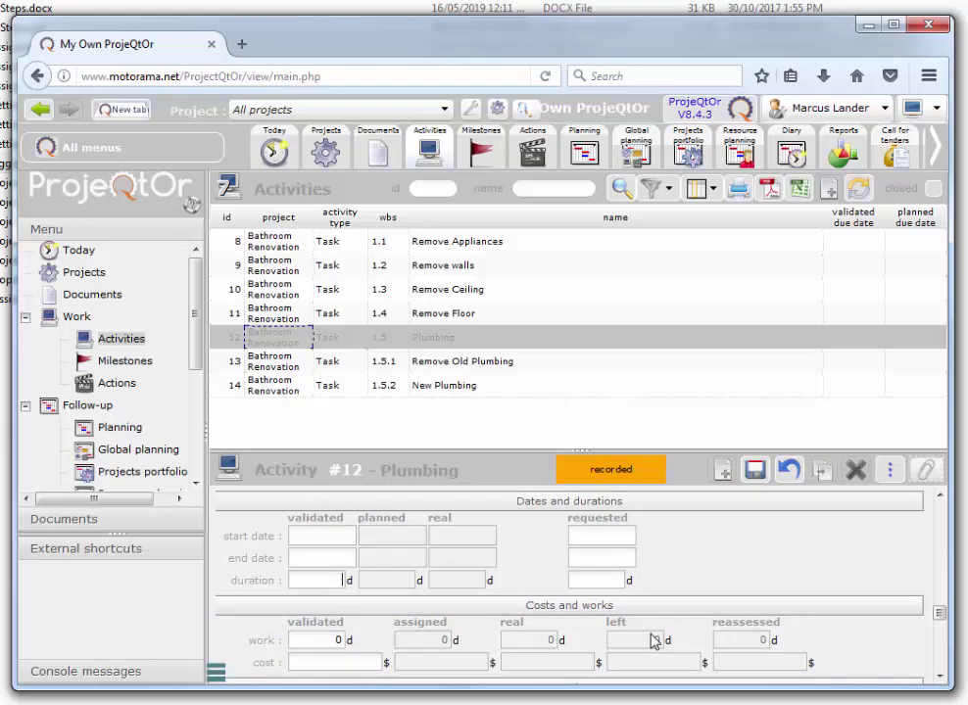
left_click(754, 472)
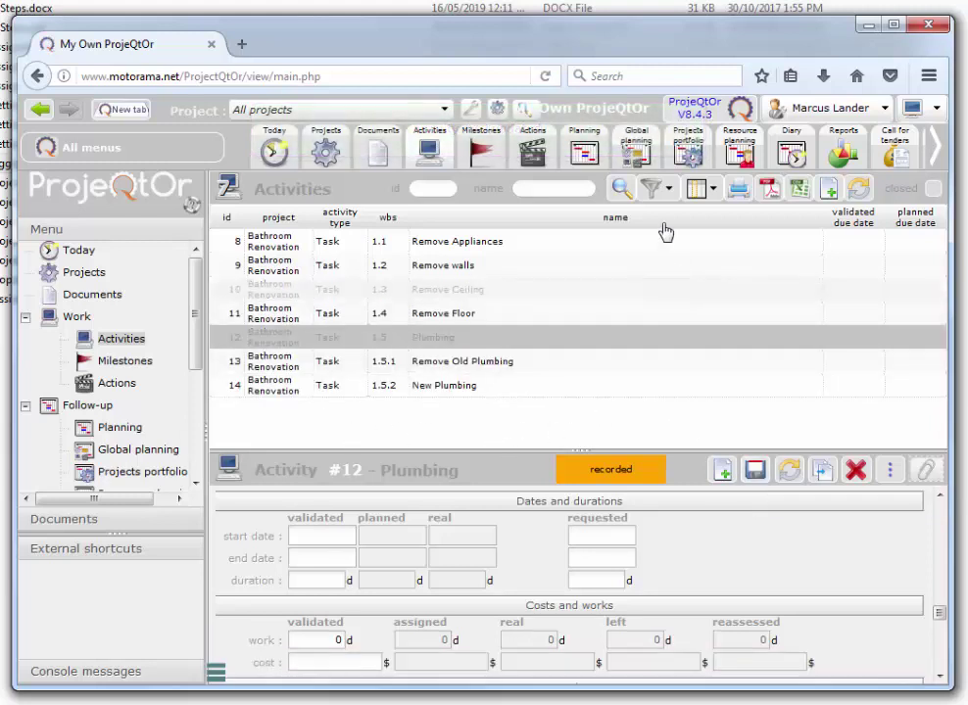
left_click(585, 155)
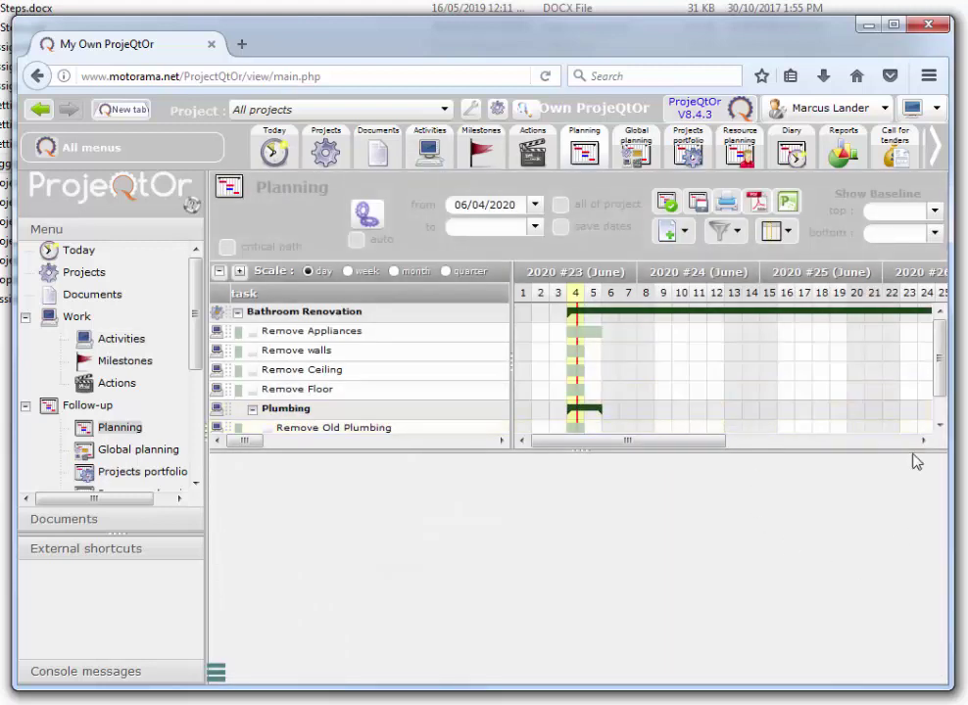
left_click_drag(940, 367, 940, 399)
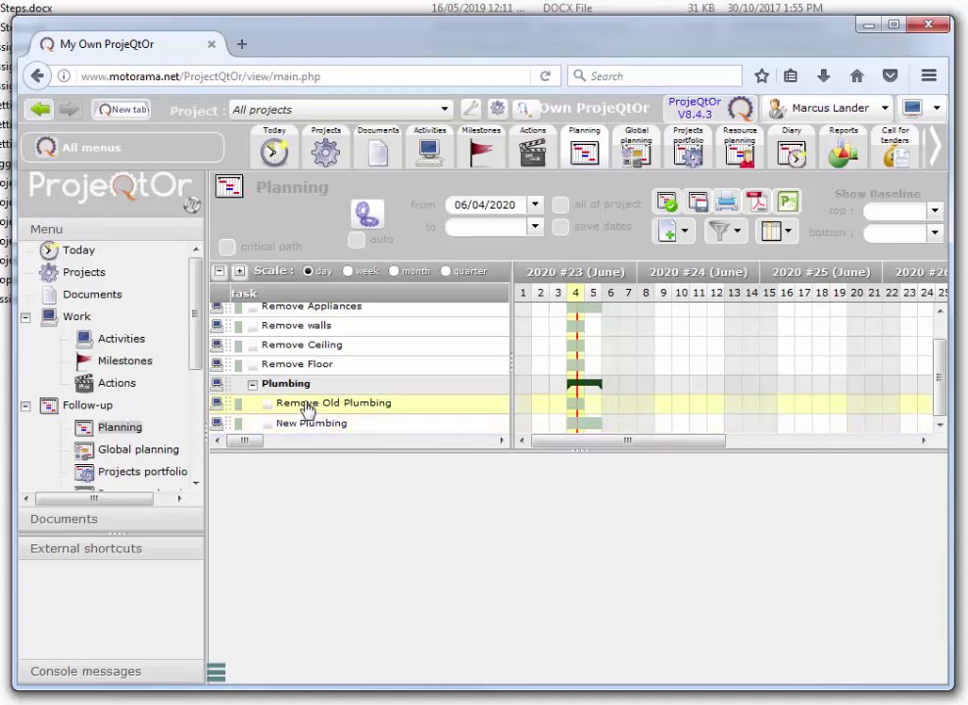
left_click(134, 342)
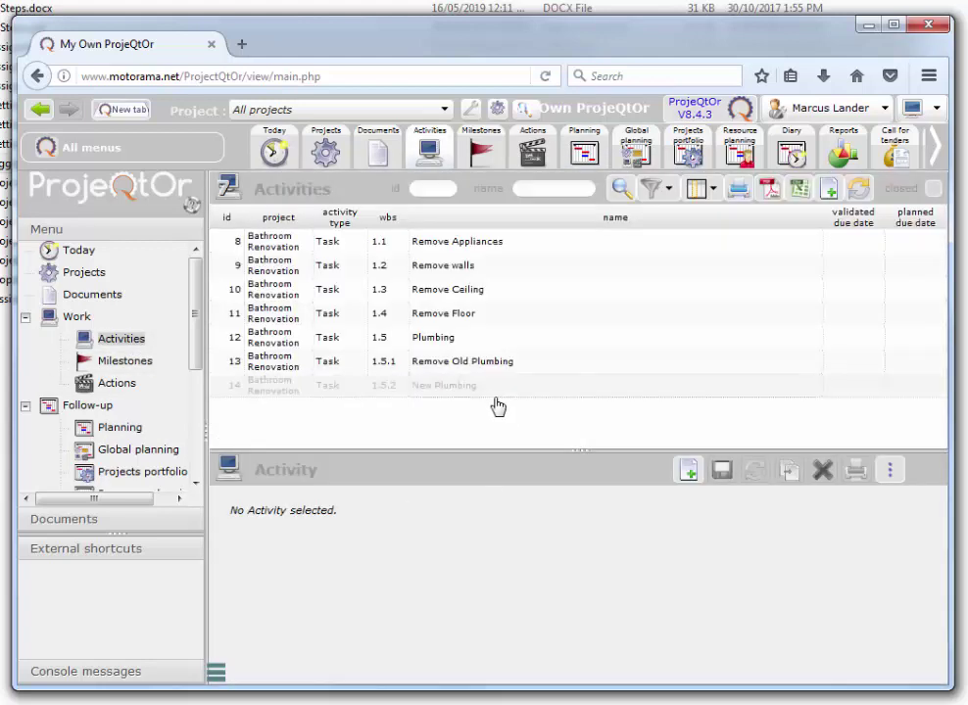
Delete activity #13 Remove Old Plumbing and confirm, so New Plumbing becomes task 1.5.1
left_click(461, 369)
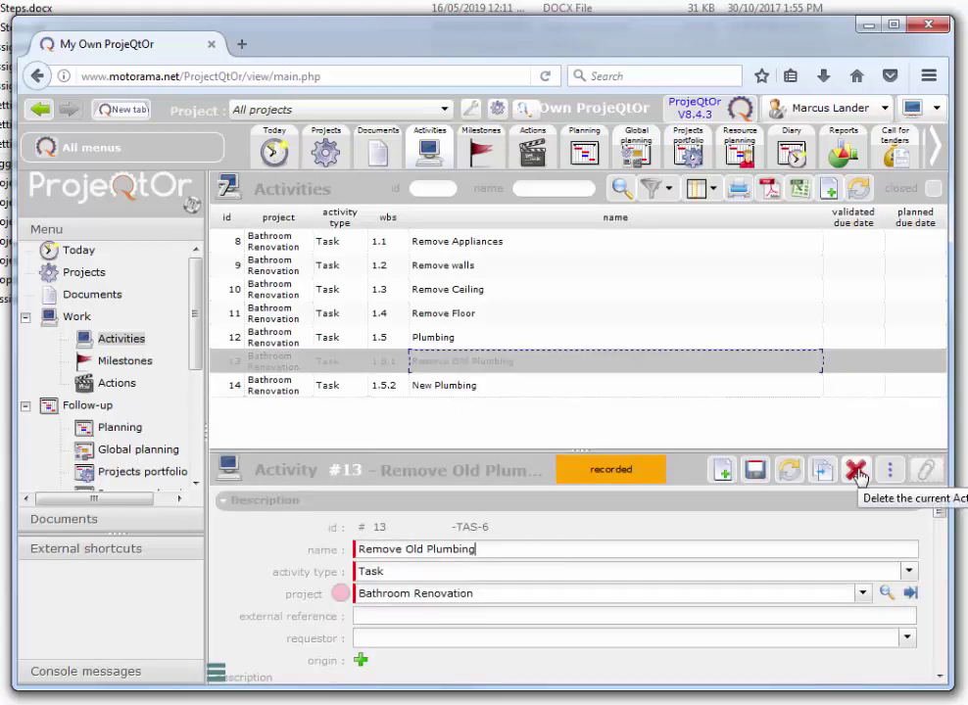
left_click(856, 472)
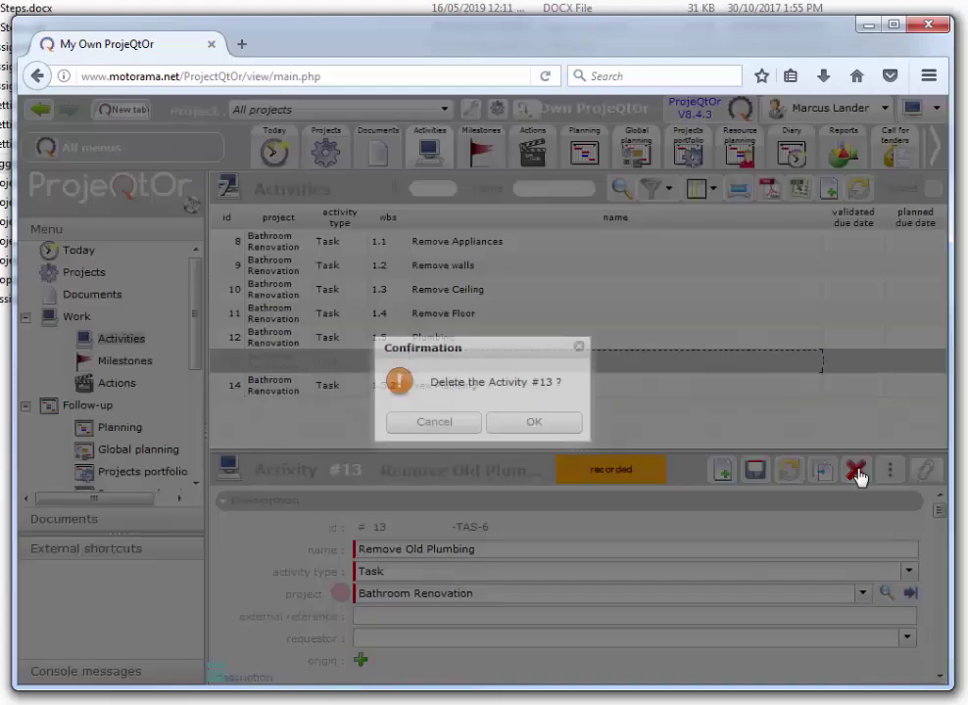
left_click(533, 426)
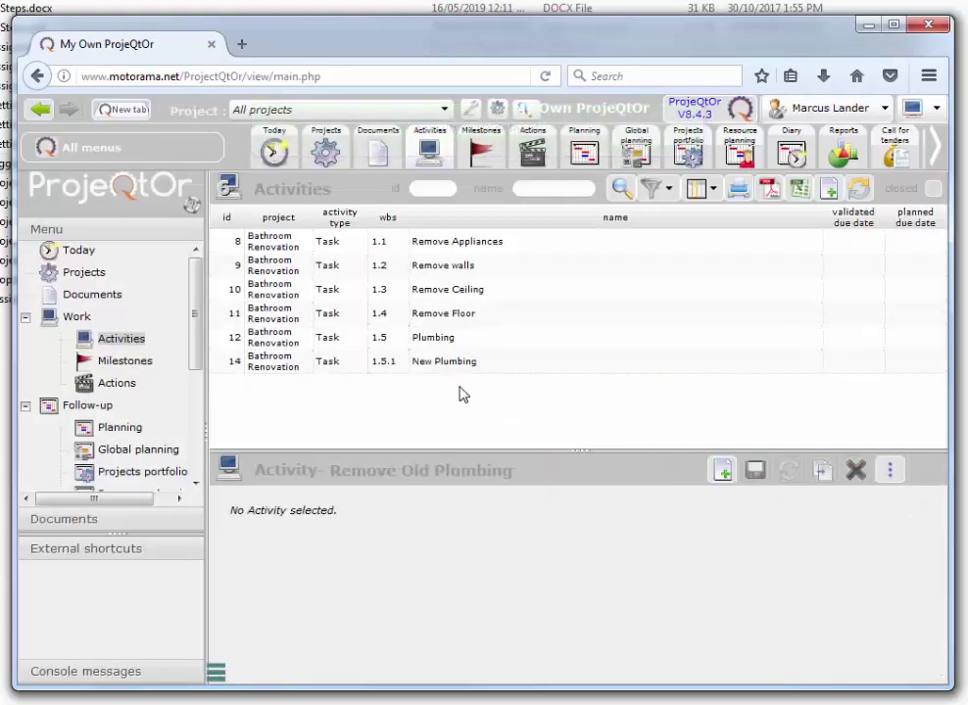
left_click(402, 369)
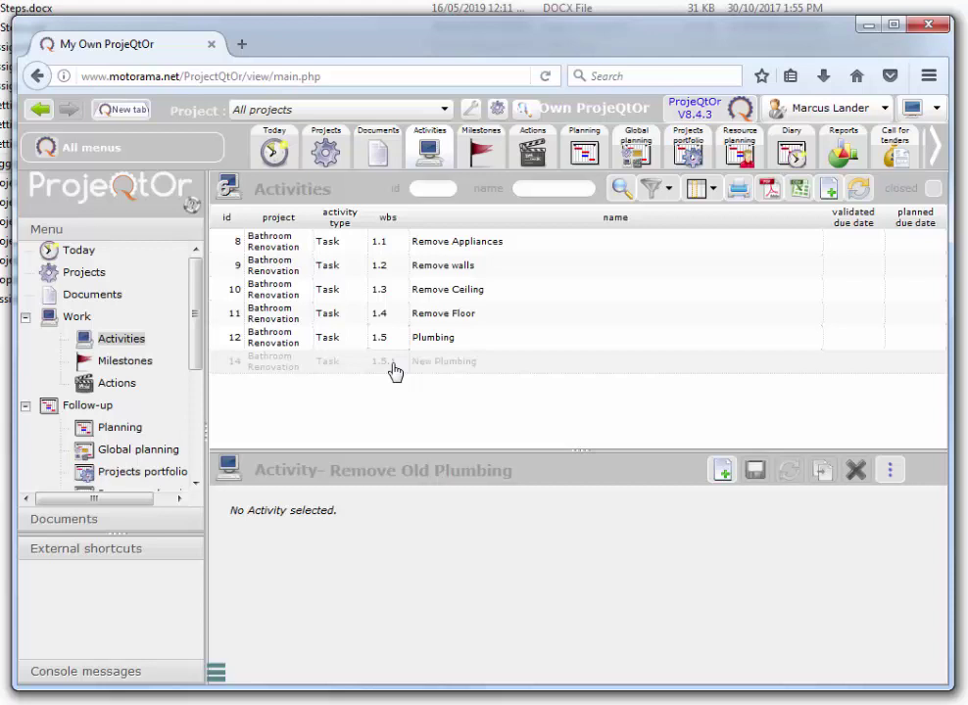
Show the Planning Gantt chart enlarged, with New Plumbing as the only Plumbing task
left_click(104, 427)
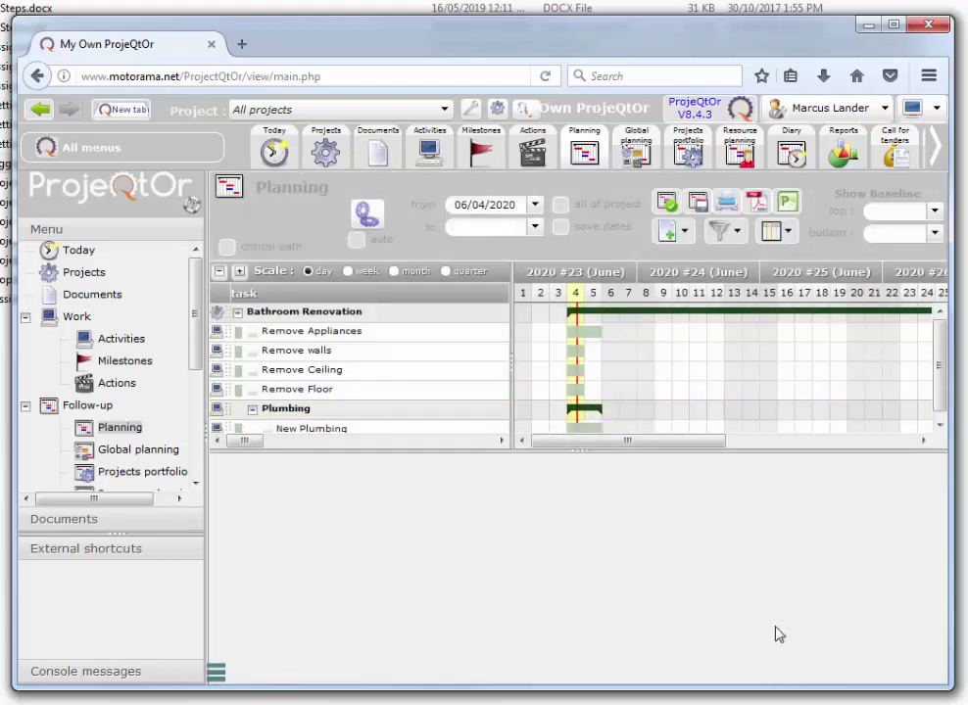
mouse_move(574, 433)
left_click_drag(623, 452, 622, 477)
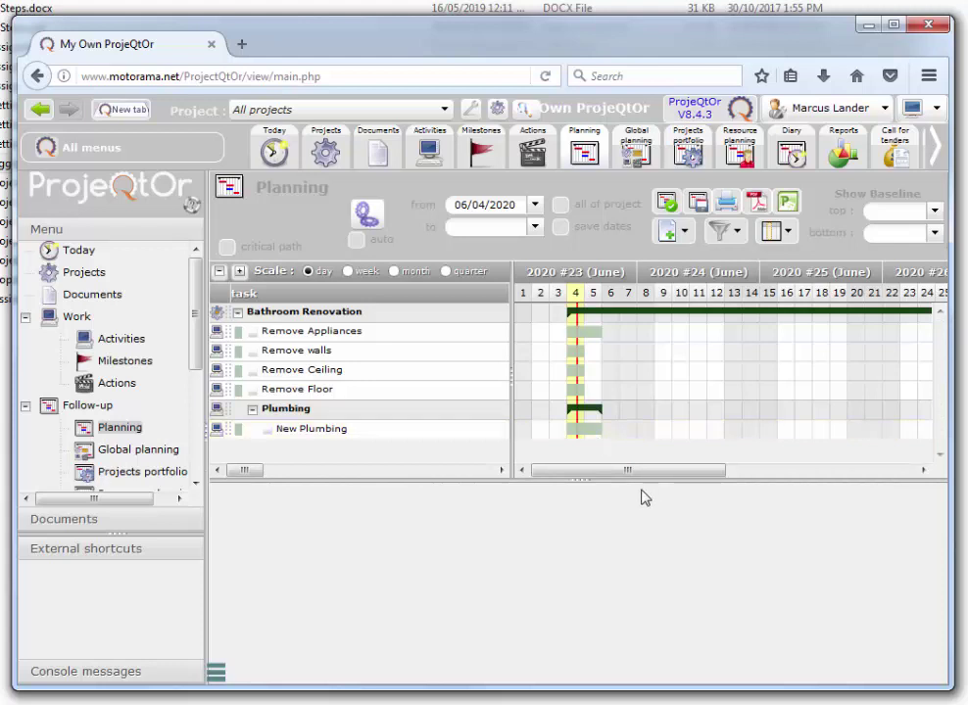